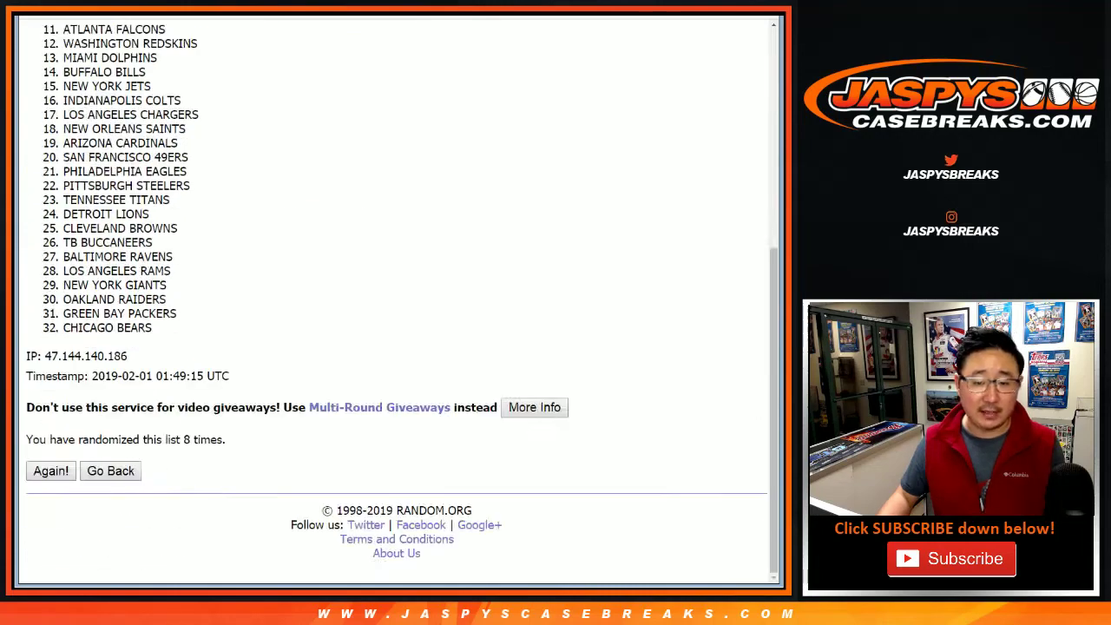
- Copy the entire randomized team list and paste it into the Google Sheets break spreadsheet starting at cell B1
scroll(395, 347, up, 12)
drag(63, 266, 178, 329)
key(ctrl+c)
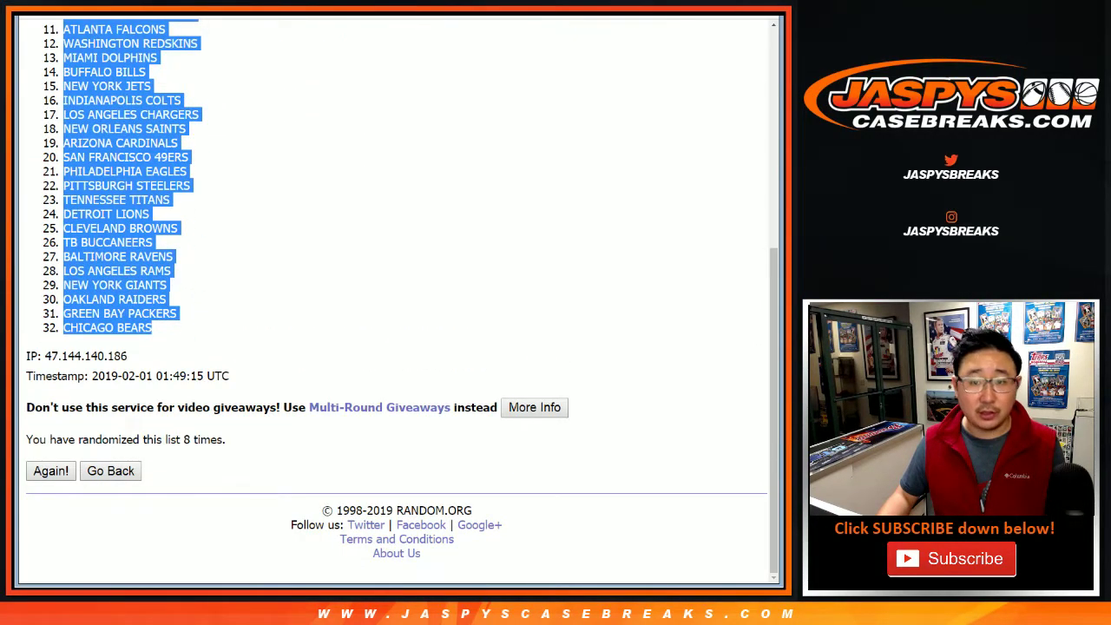
key(ctrl+Tab)
click(189, 131)
right_click(188, 133)
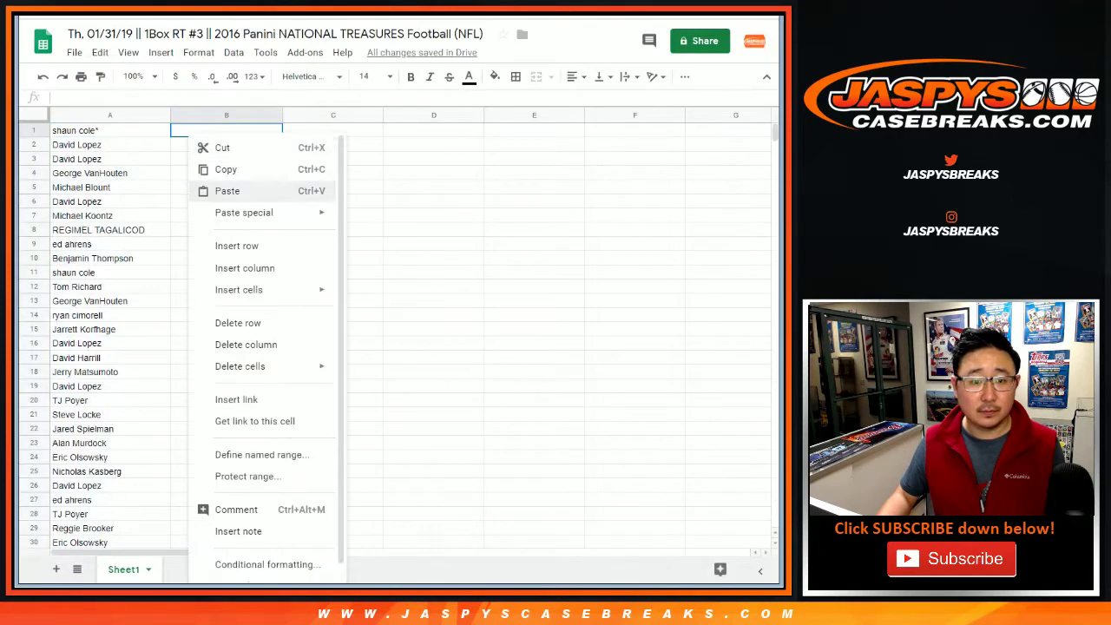
click(226, 190)
- Format the whole sheet in Helvetica Neue at font size 13
click(310, 76)
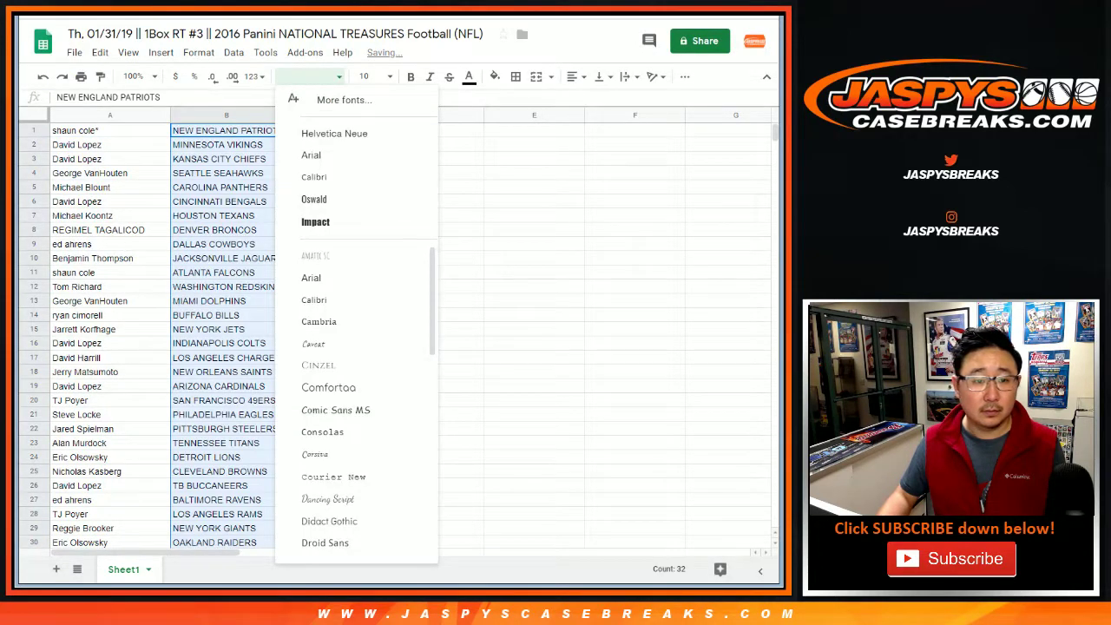
click(34, 114)
click(310, 76)
click(329, 132)
click(366, 77)
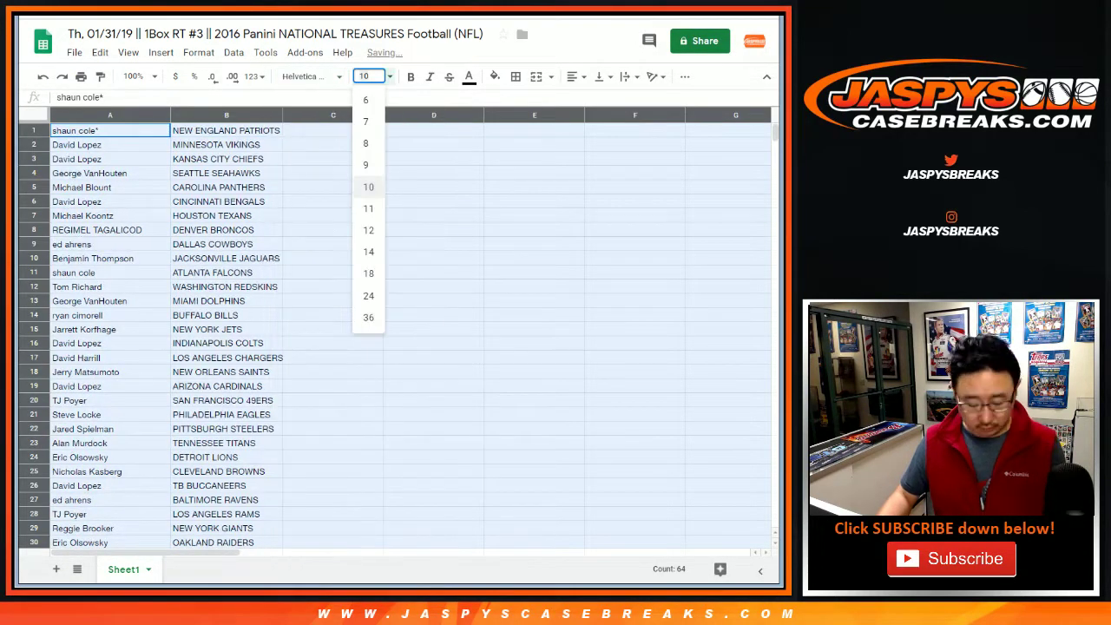
text(13)
key(Return)
- Zoom the sheet to 125% and fit the widths of columns B and A to their contents
click(135, 76)
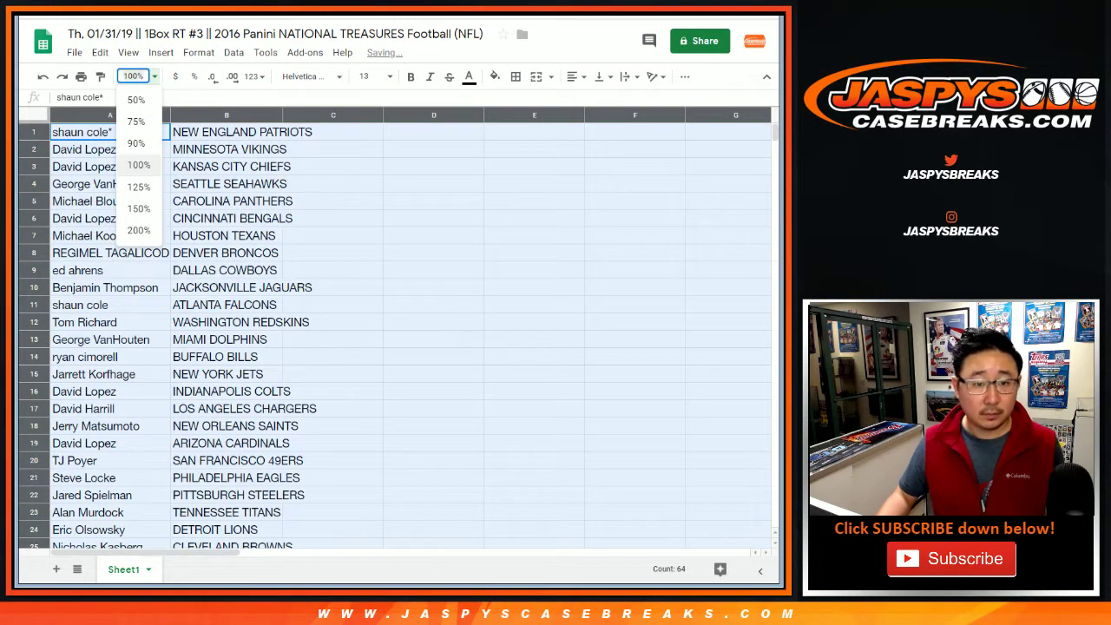
click(137, 187)
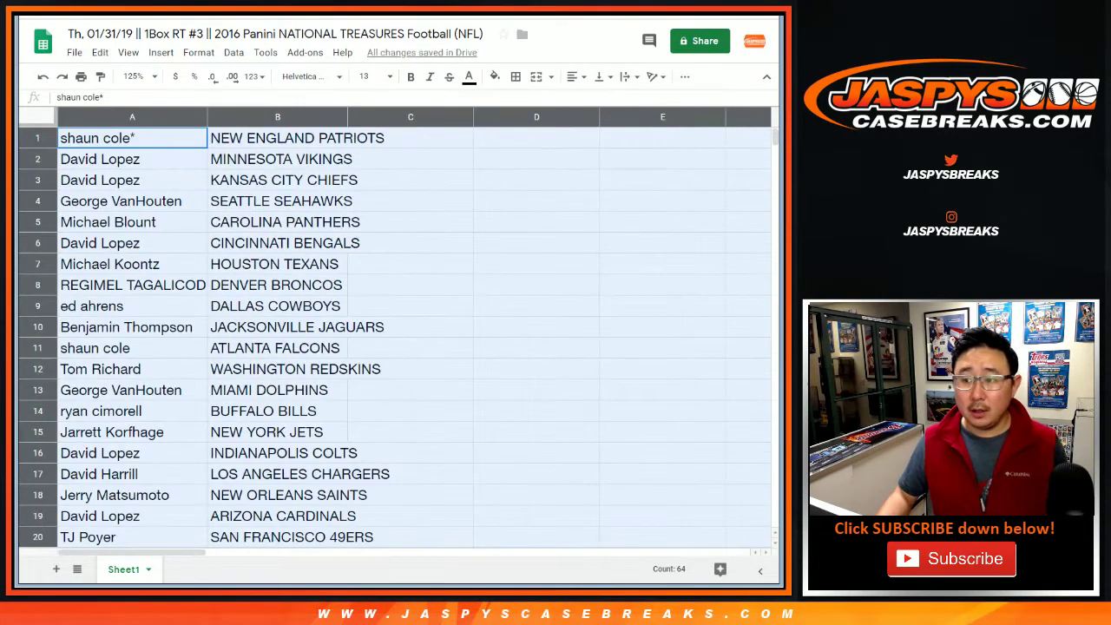
click(278, 200)
click(38, 138)
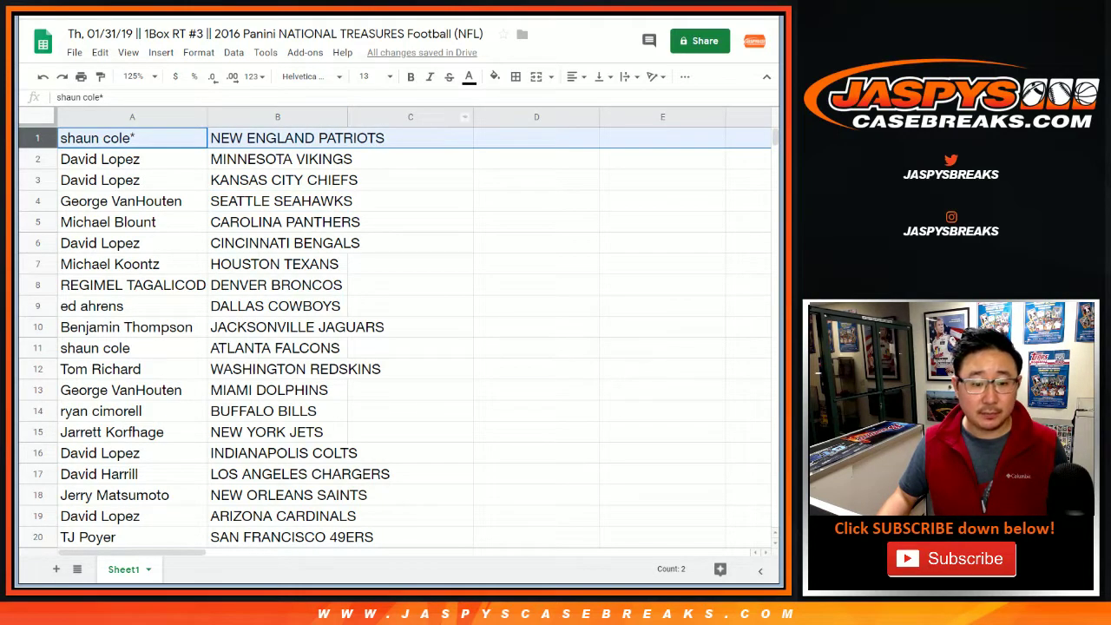
double_click(347, 116)
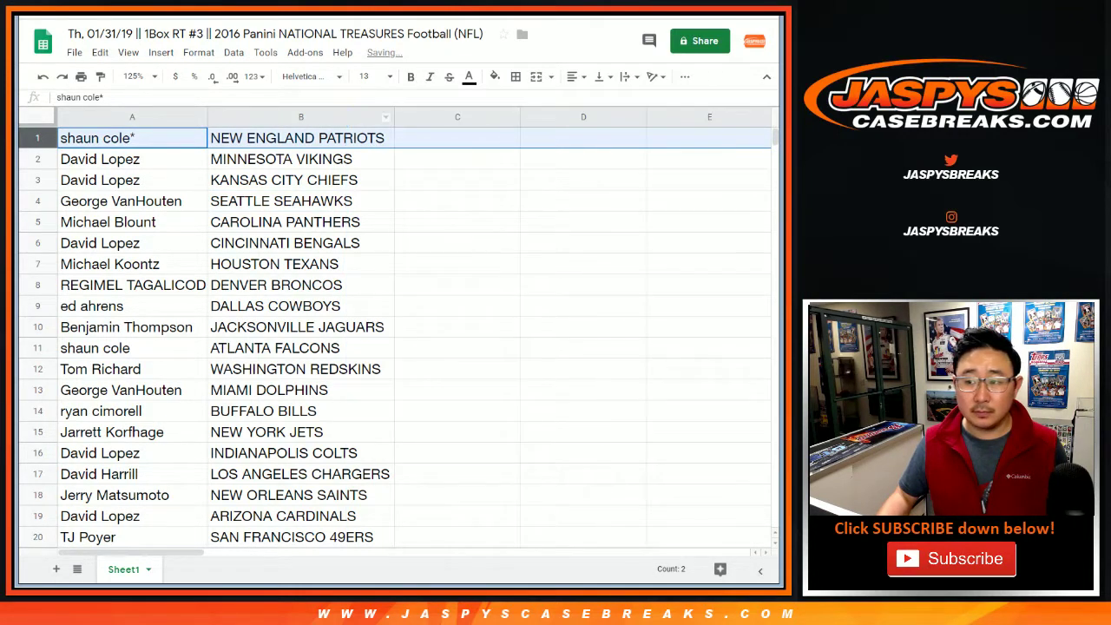
double_click(206, 116)
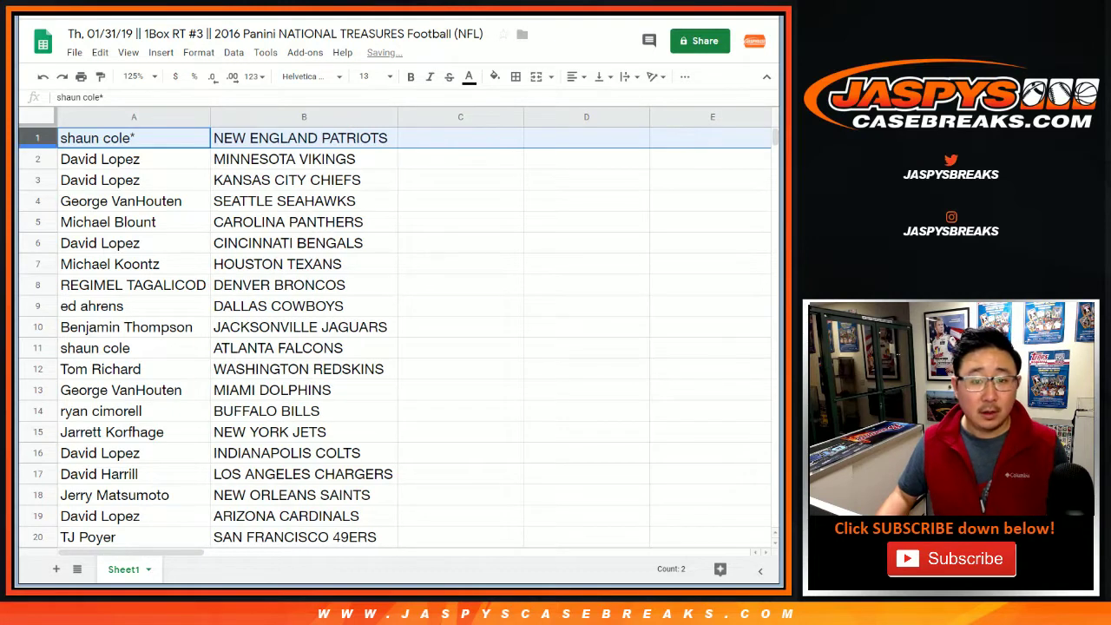
- Go through the customer and team pairings from row 2 to row 32, highlighting the rows being read
drag(38, 158, 38, 180)
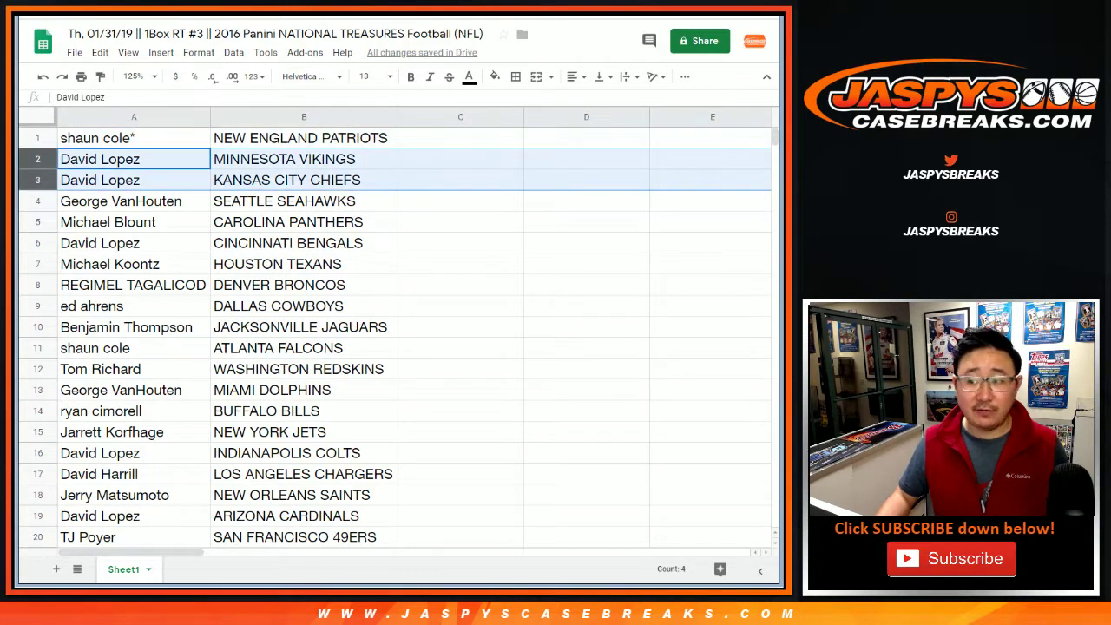
scroll(394, 337, down, 1)
click(38, 159)
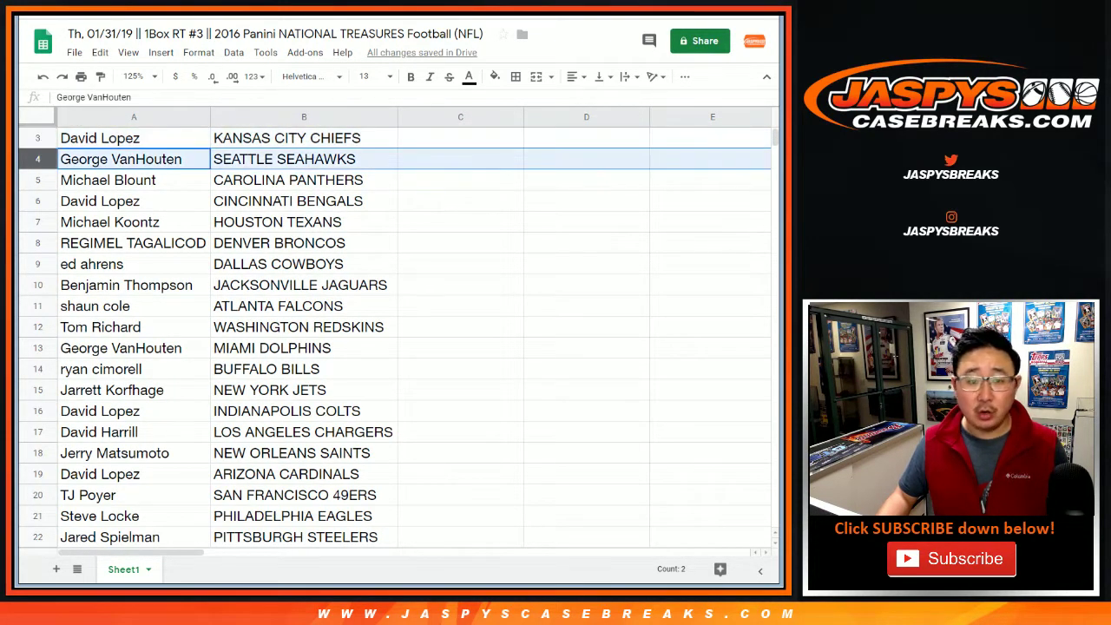
click(38, 179)
click(38, 201)
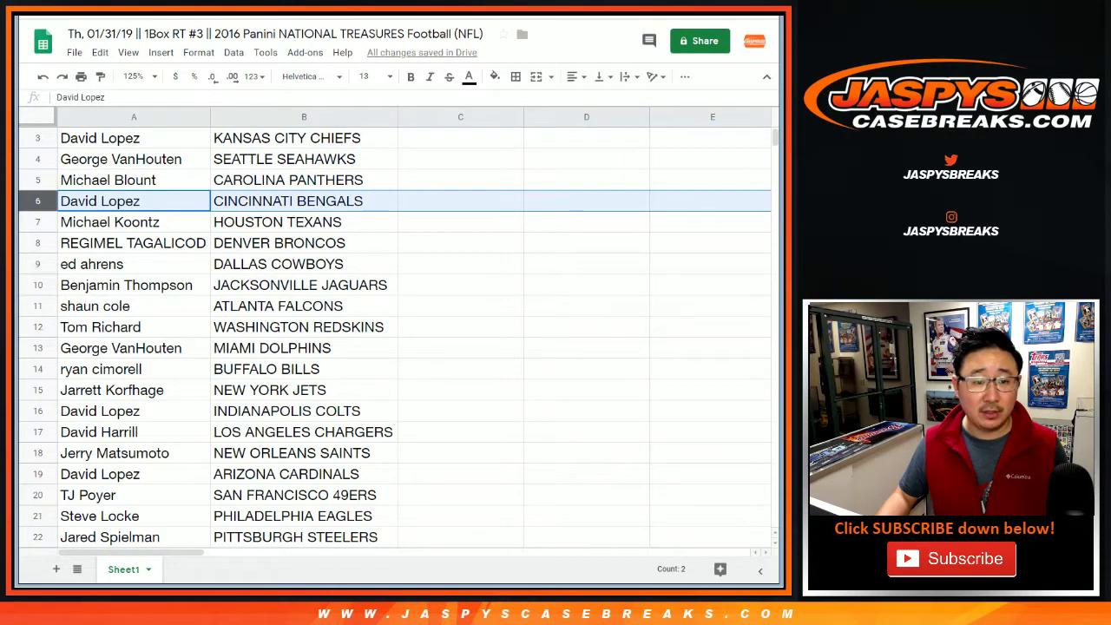
click(39, 222)
click(38, 244)
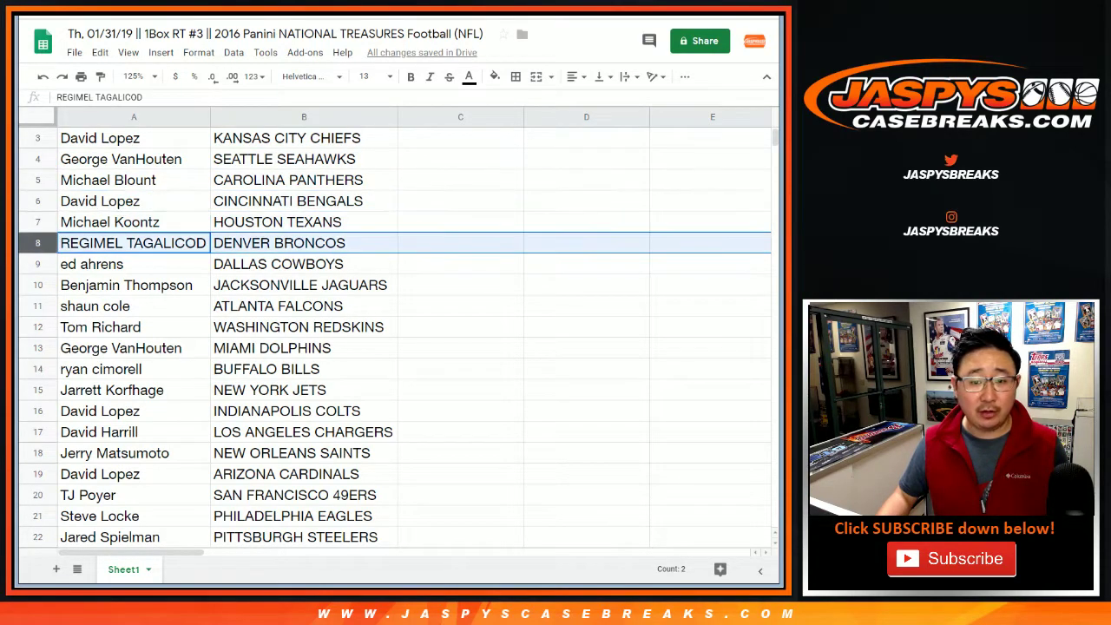
scroll(395, 339, down, 4)
scroll(395, 339, up, 1)
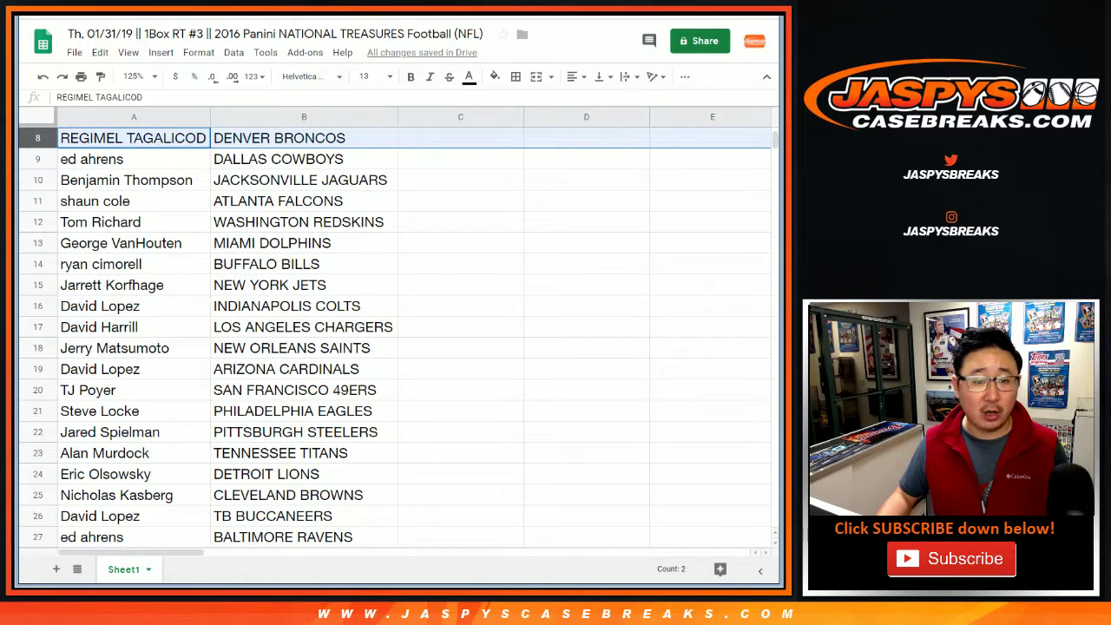
click(38, 159)
click(38, 180)
click(38, 201)
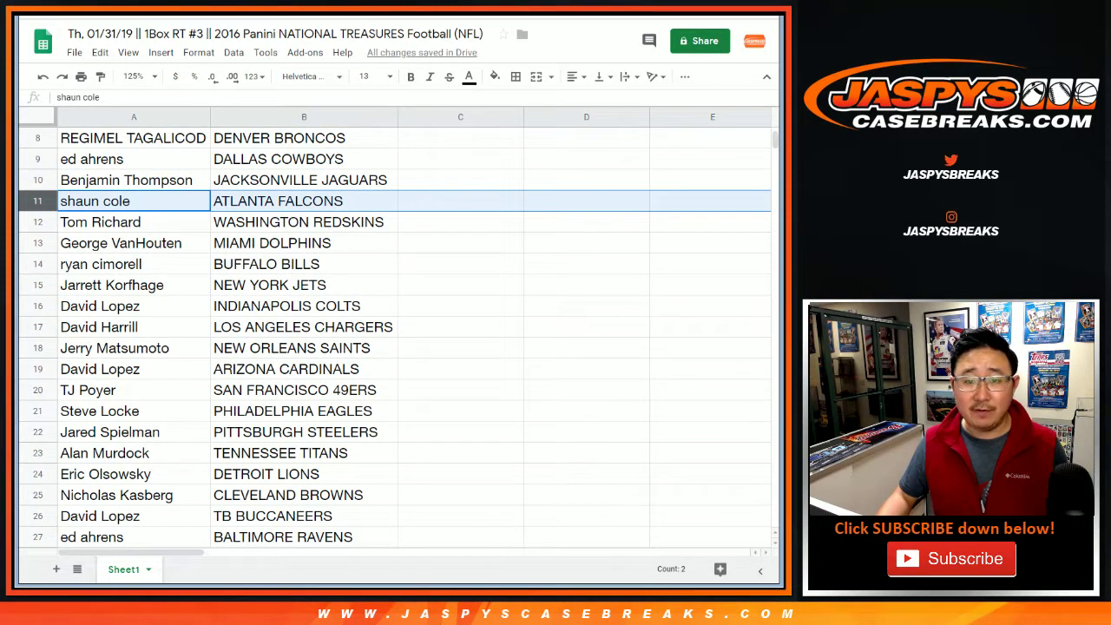
click(39, 222)
scroll(38, 217, down, 1)
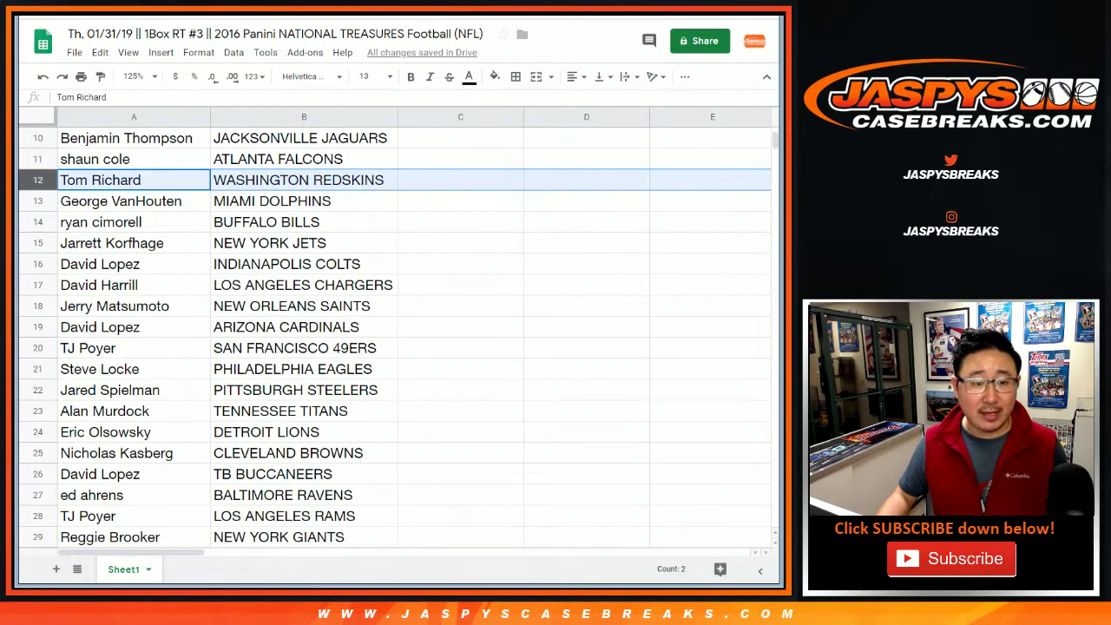
click(39, 201)
click(38, 222)
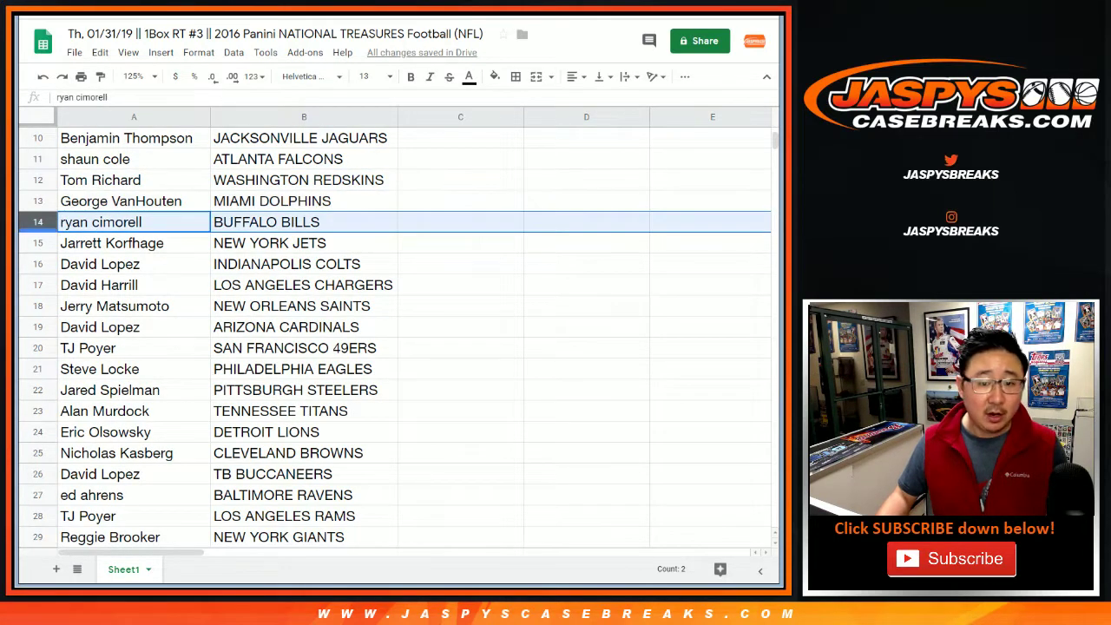
click(38, 243)
click(38, 264)
scroll(38, 264, down, 1)
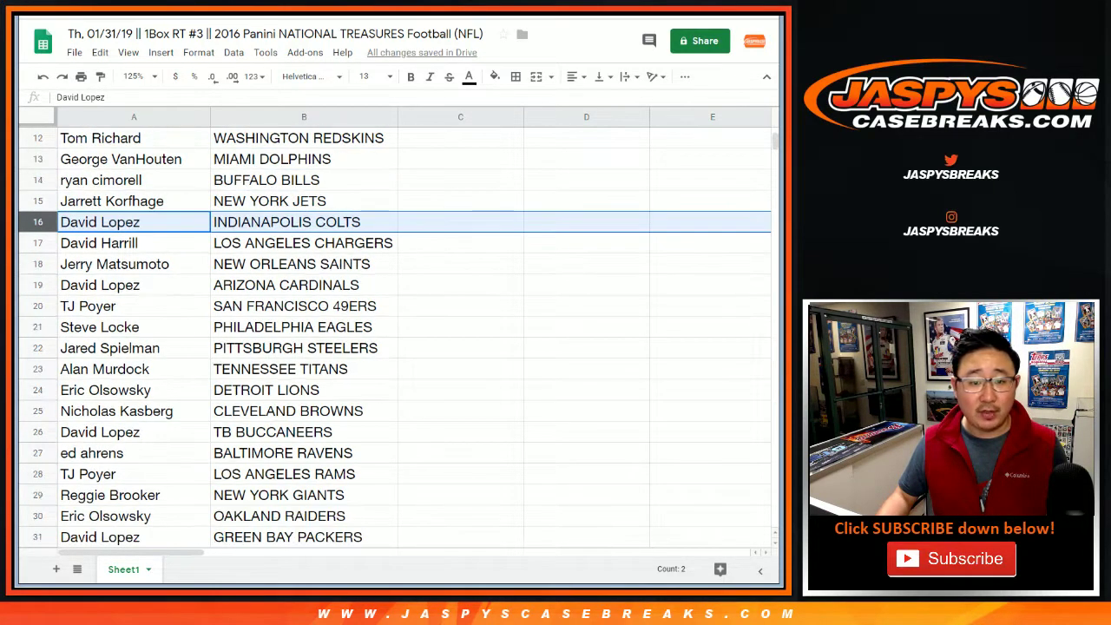
scroll(38, 264, down, 1)
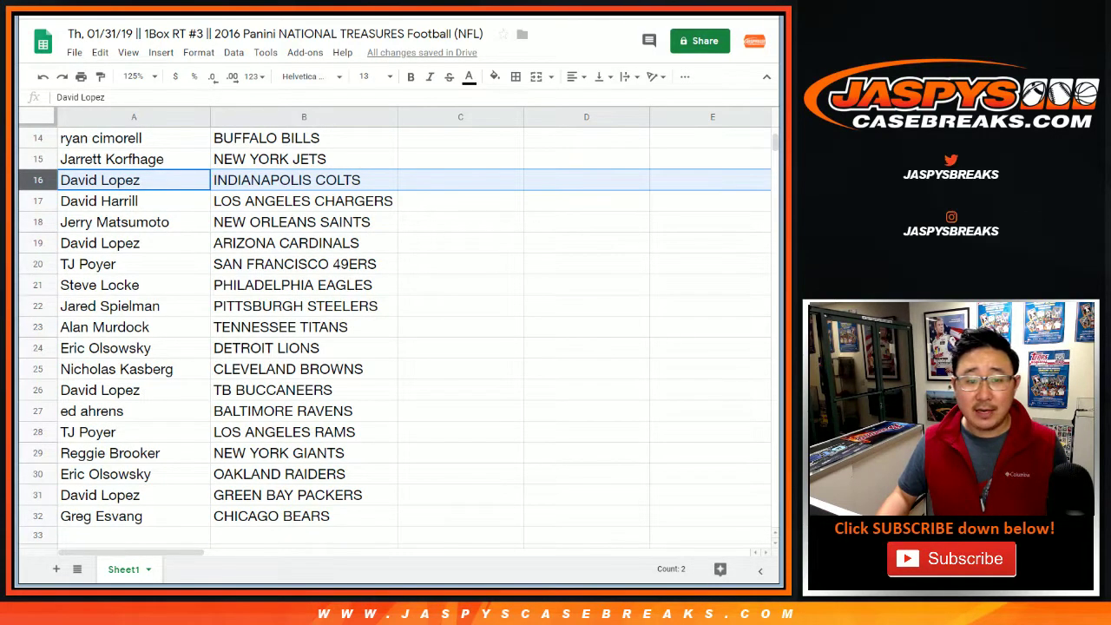
click(38, 201)
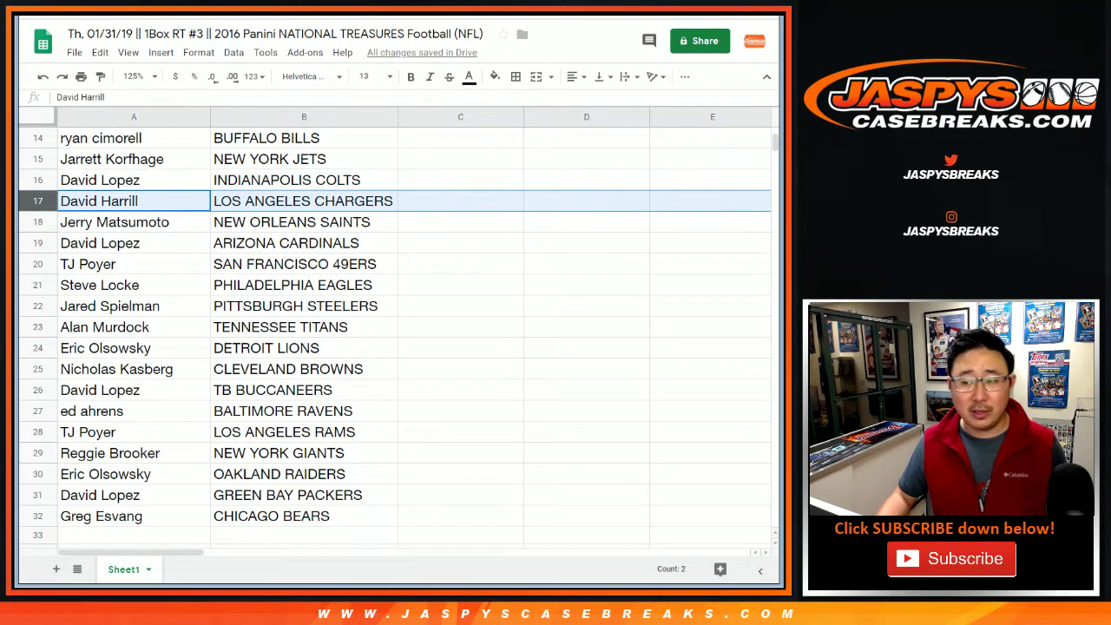
click(38, 222)
click(38, 243)
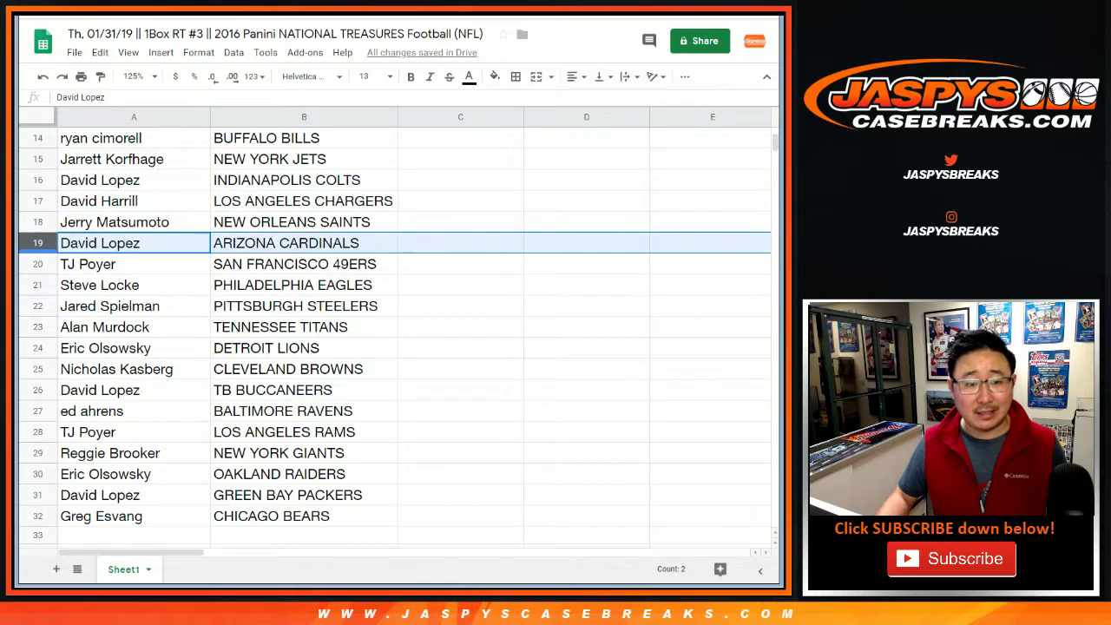
click(39, 264)
scroll(38, 263, down, 1)
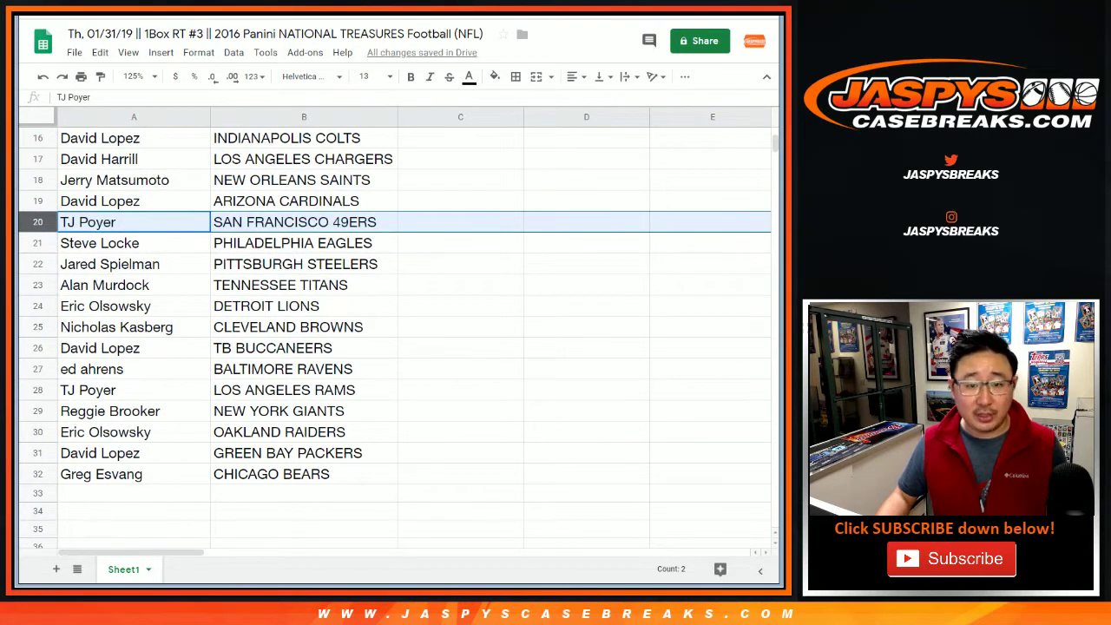
click(38, 243)
click(38, 264)
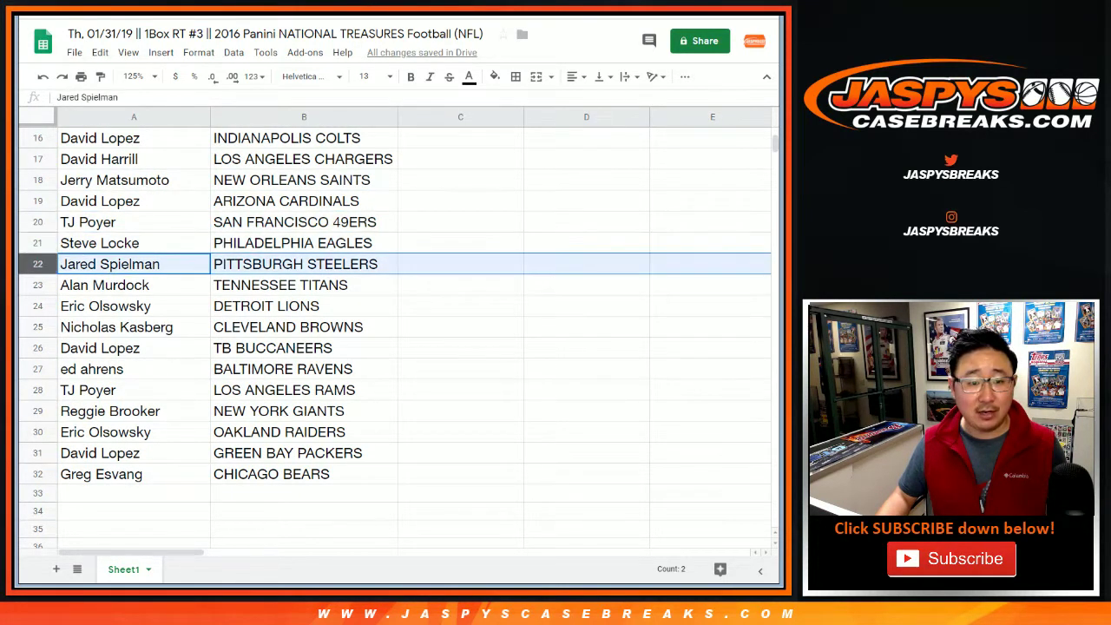
click(38, 285)
scroll(38, 285, down, 1)
click(38, 263)
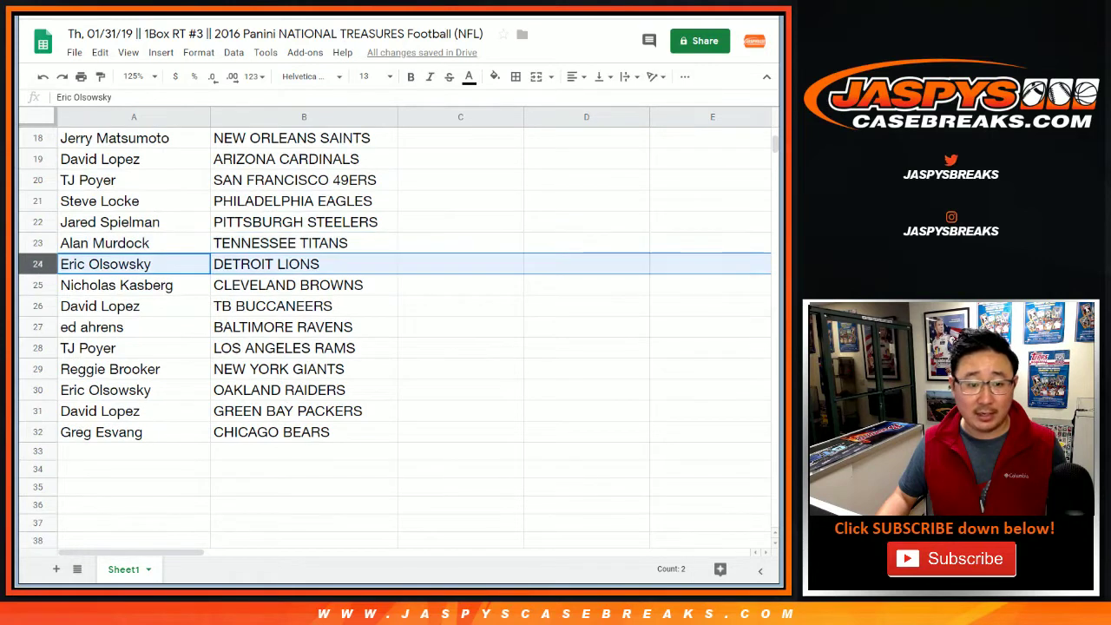
click(38, 285)
click(38, 306)
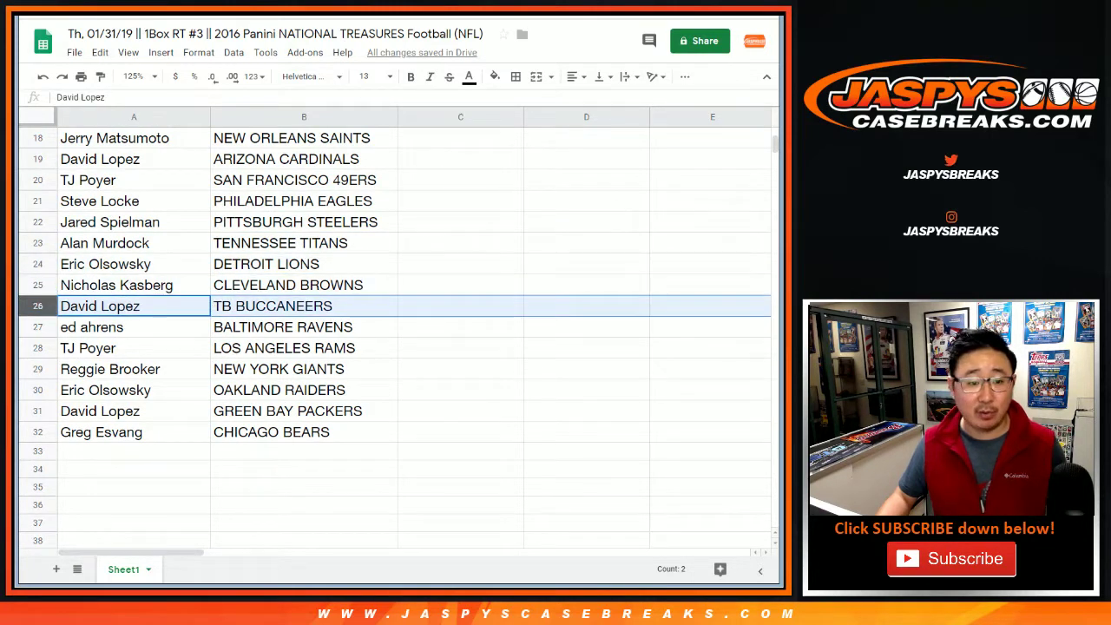
click(38, 328)
scroll(38, 327, down, 2)
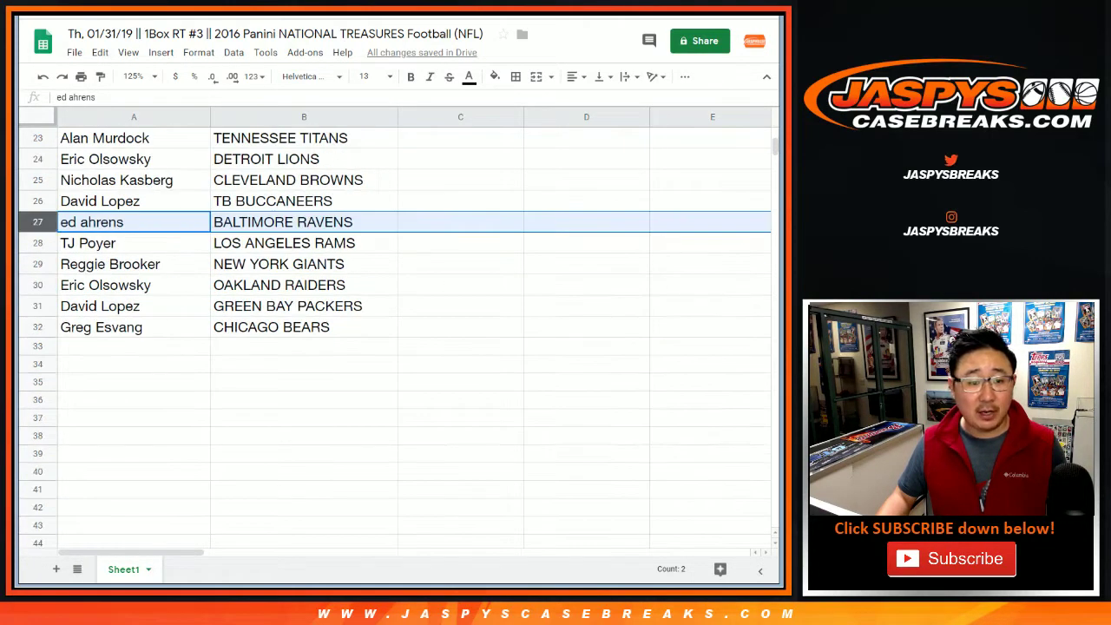
click(38, 243)
click(38, 264)
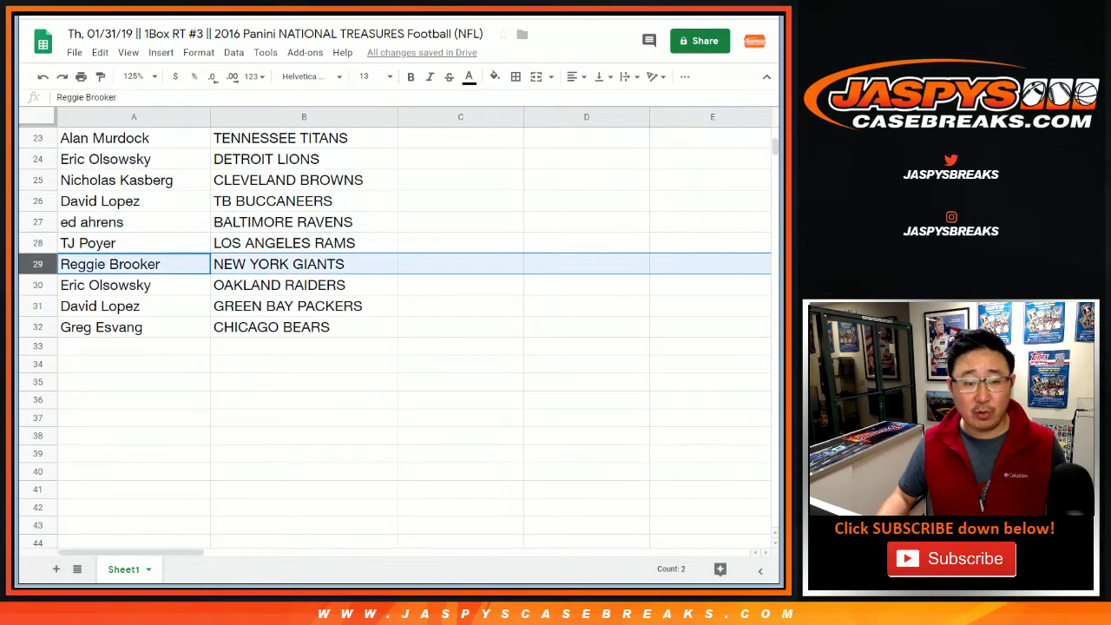
click(38, 285)
click(38, 306)
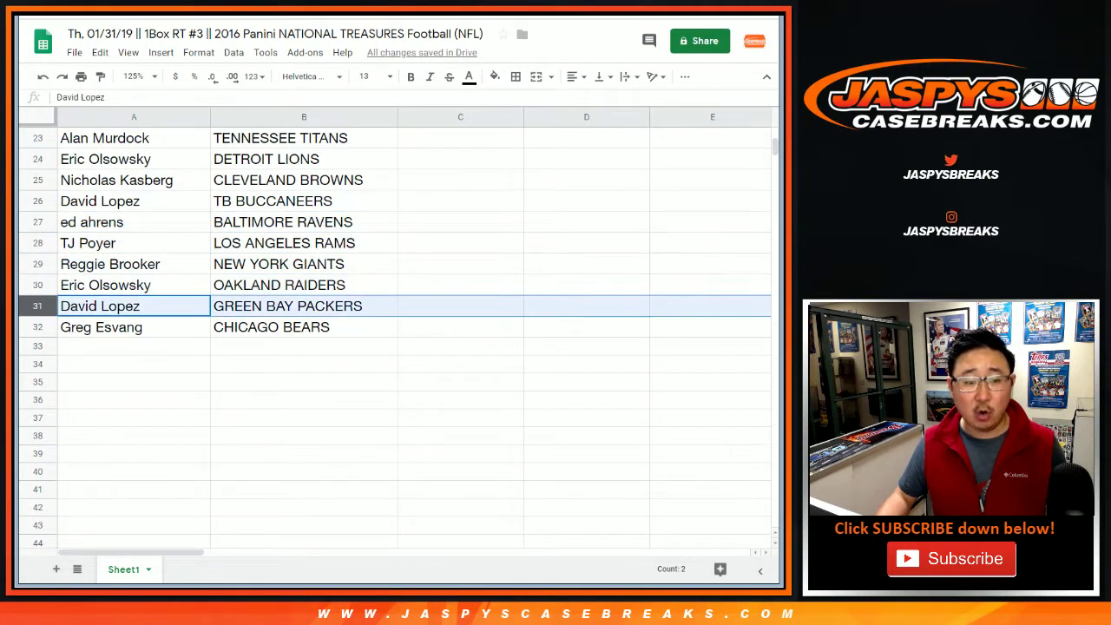
click(38, 327)
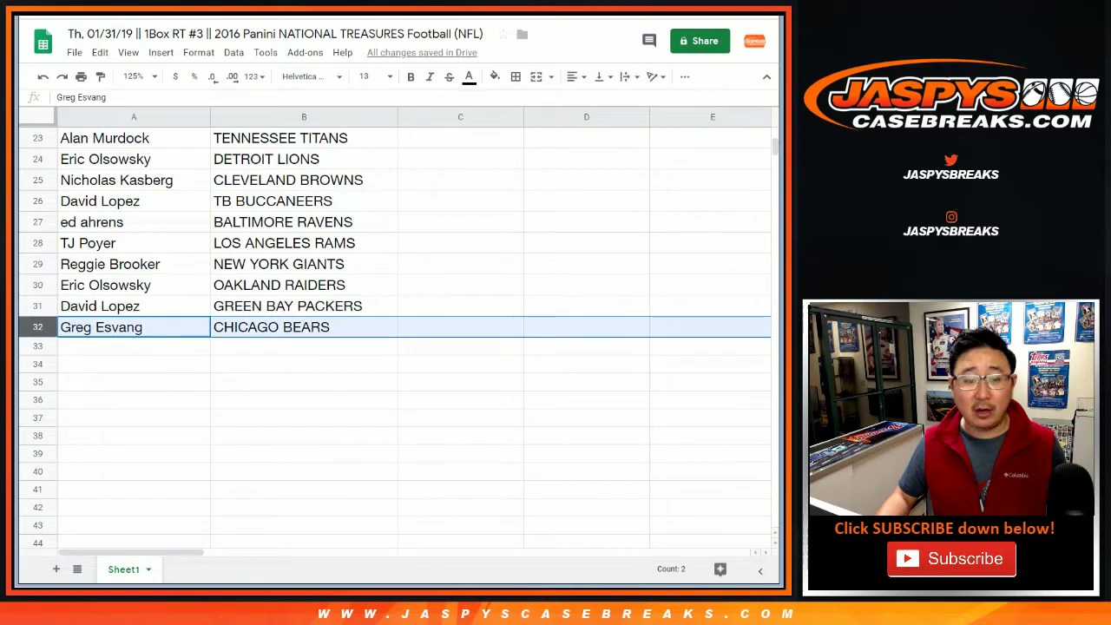
- Reduce the sheet zoom to 90% and finally to 85%
scroll(390, 347, up, 8)
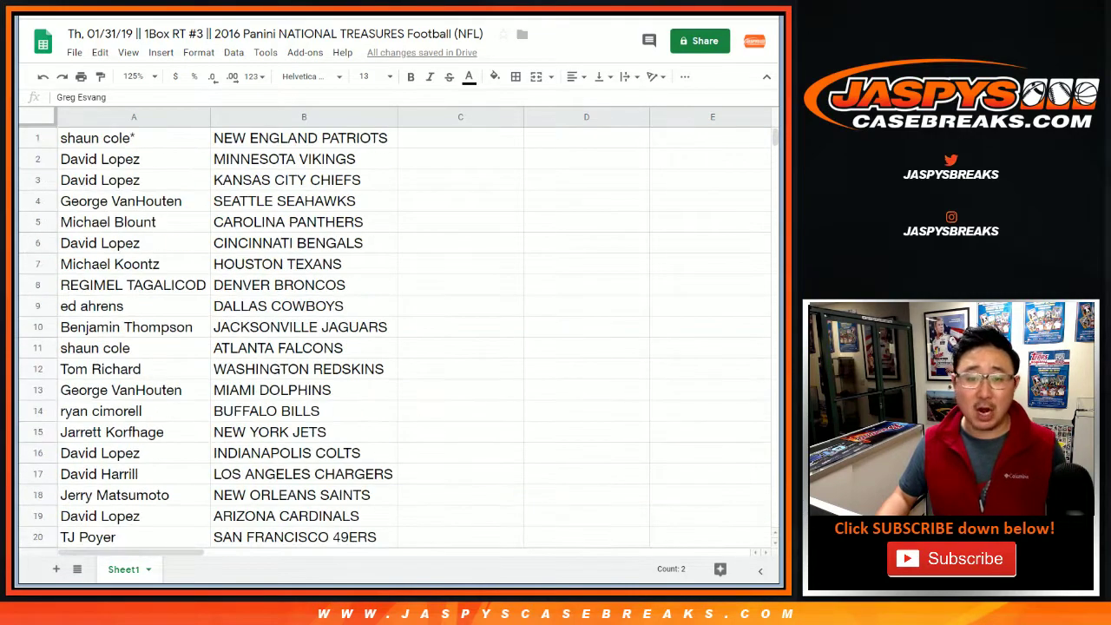
click(134, 76)
text(90)
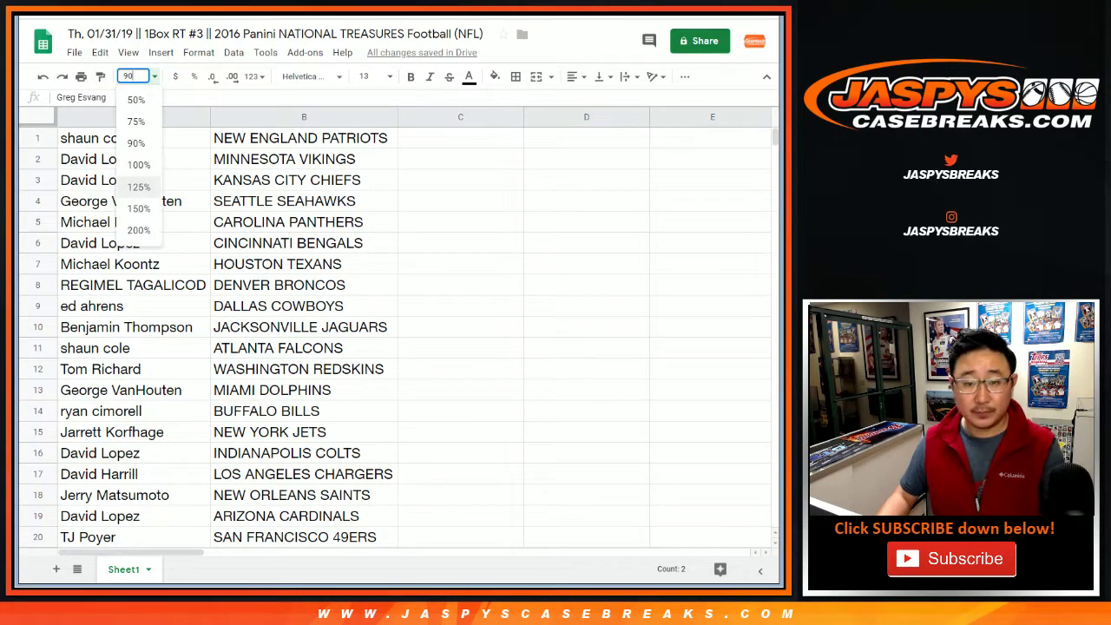
key(Return)
click(135, 77)
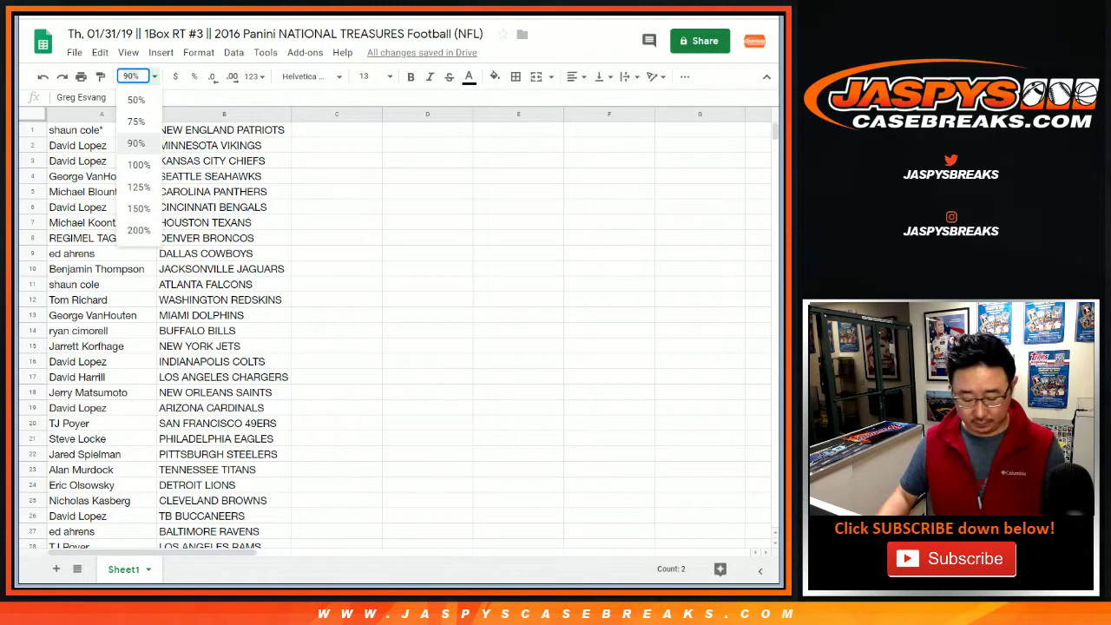
text(85)
key(Return)
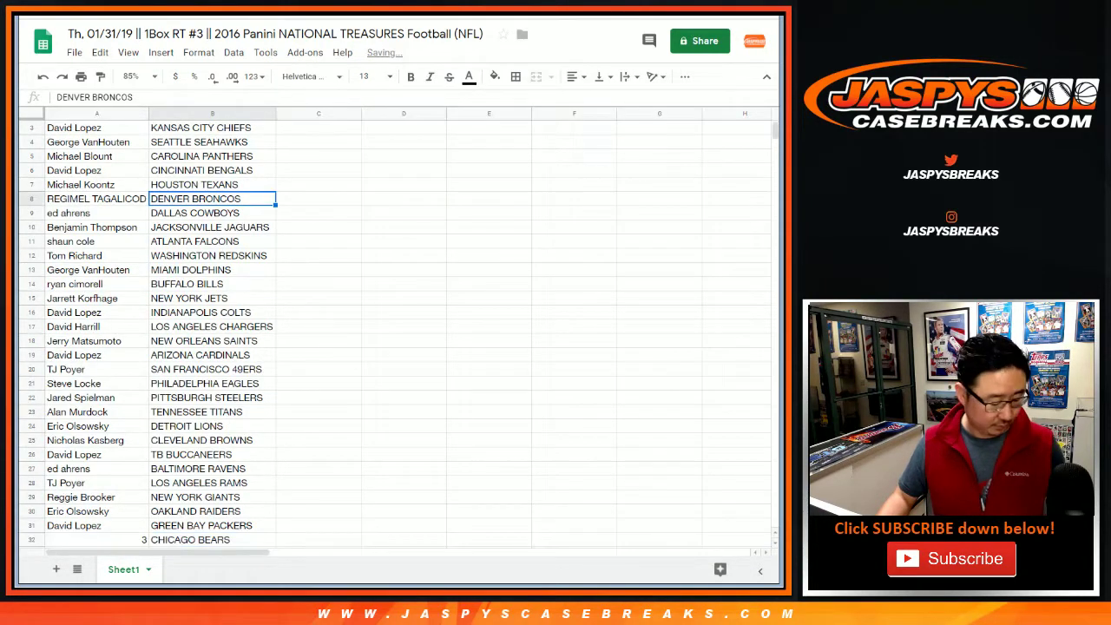
- Sort the whole sheet alphabetically from A to Z by the team names in column B
click(212, 114)
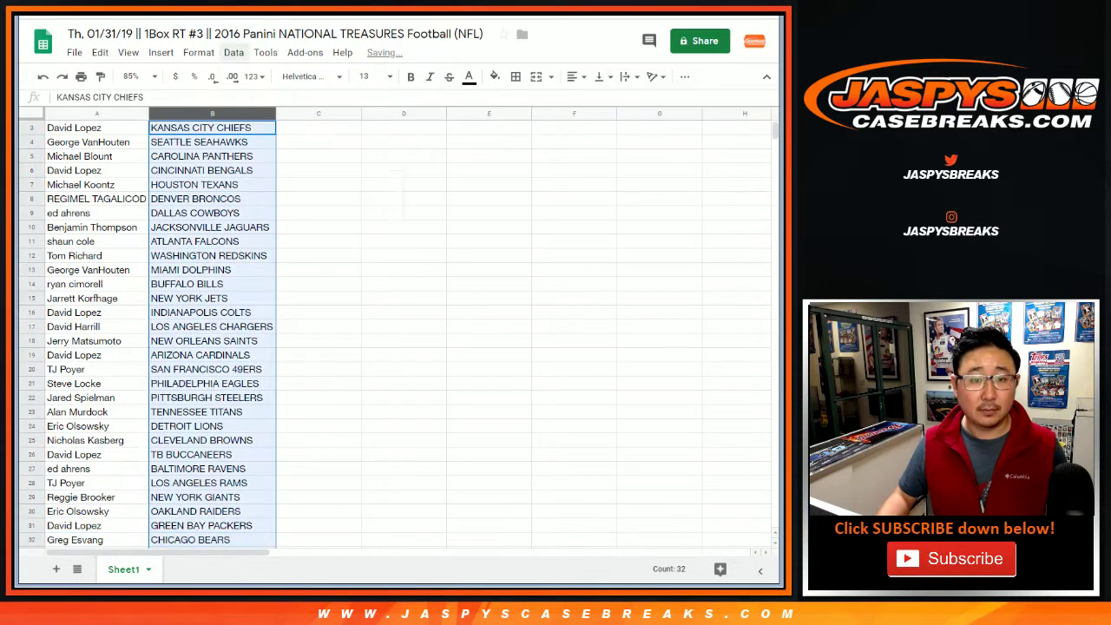
click(233, 52)
click(261, 76)
click(96, 127)
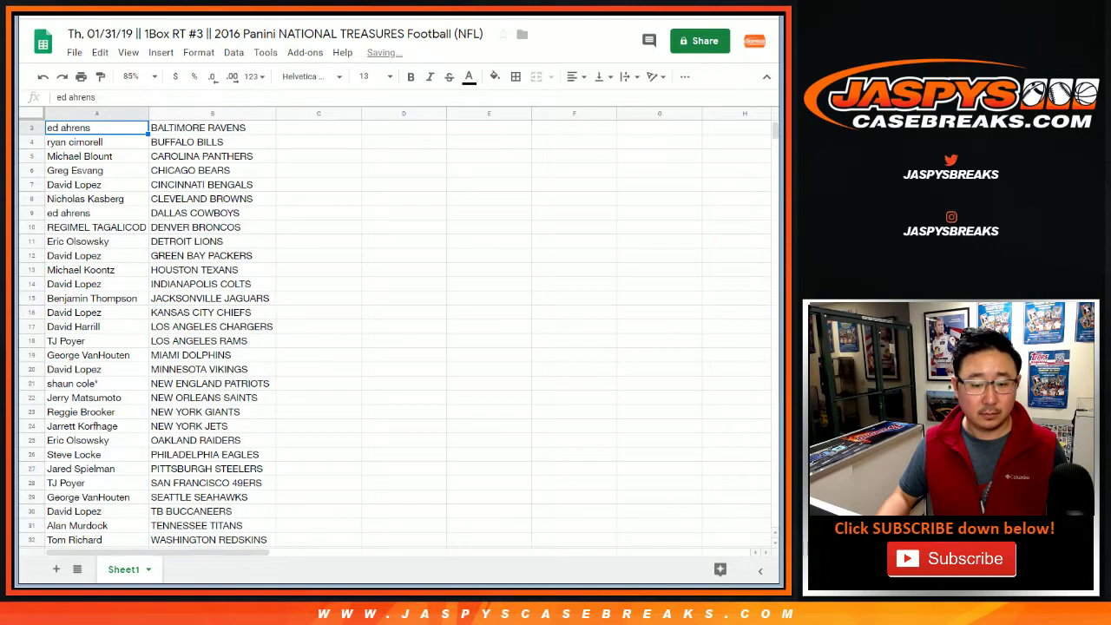
- Select the whole customer and team table and reduce the sheet zoom to 80% and finally to 75%
shift+click(212, 540)
scroll(212, 347, up, 1)
click(96, 127)
scroll(212, 347, down, 3)
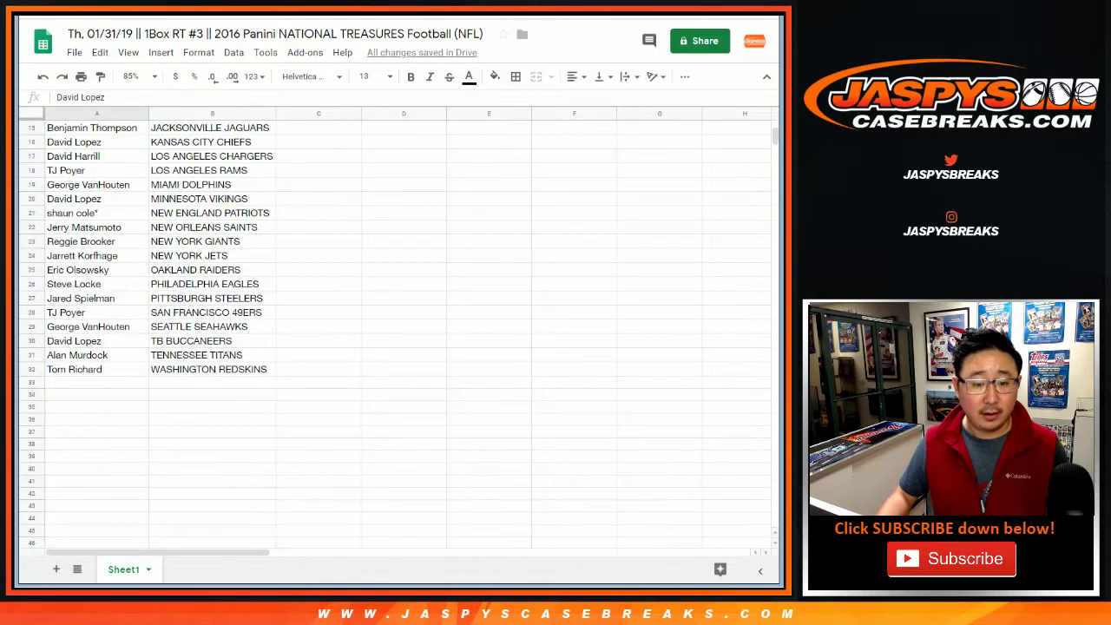
key(ctrl+a)
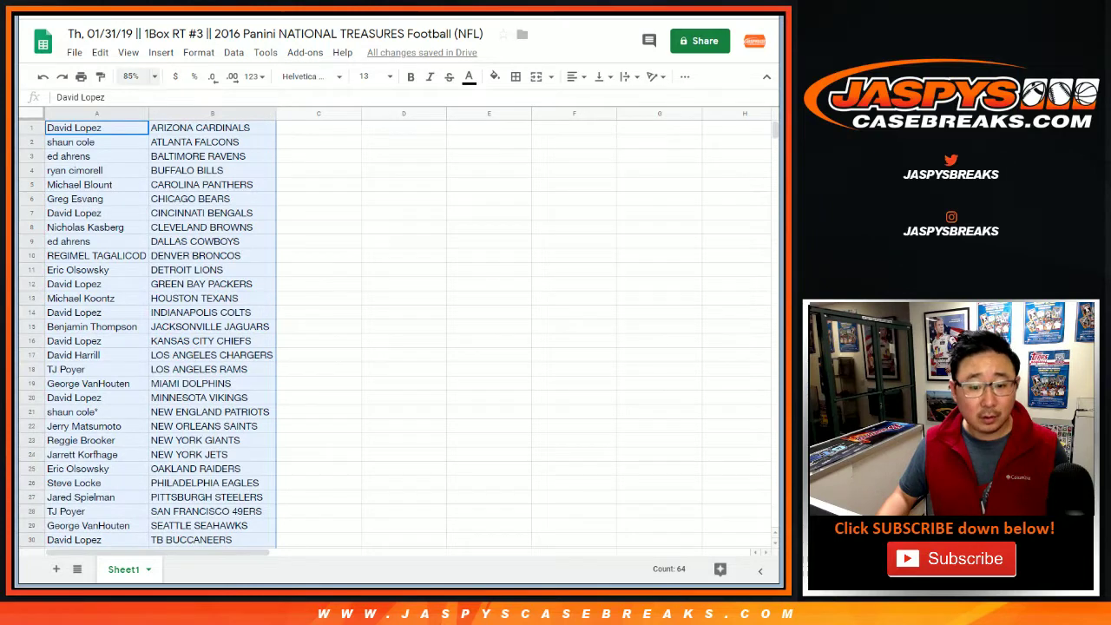
click(154, 77)
text(80)
key(Return)
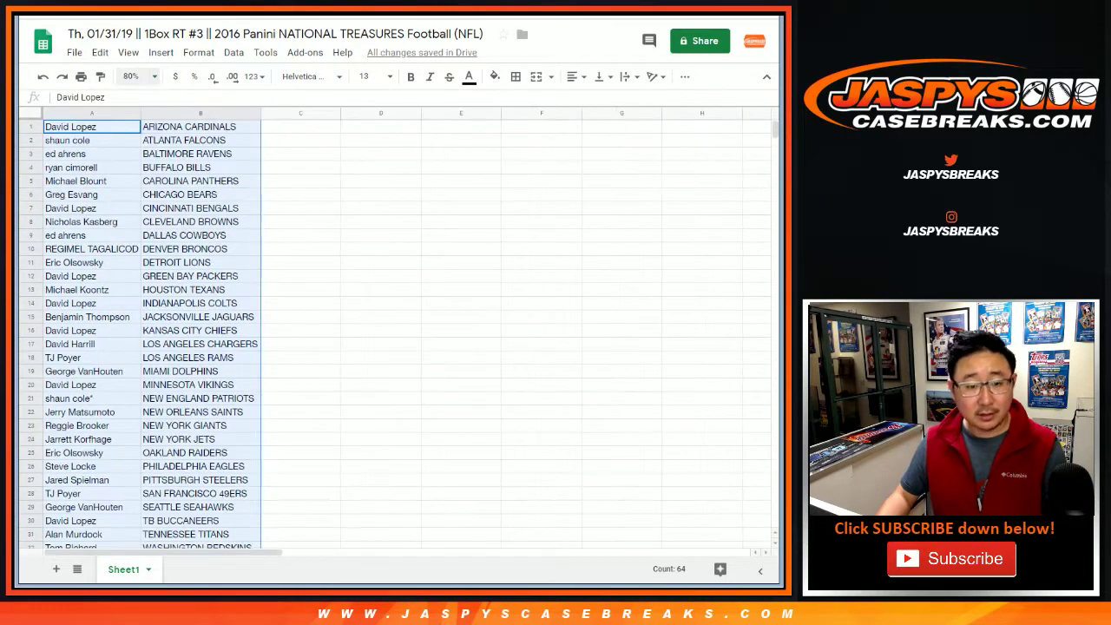
click(155, 76)
key(Return)
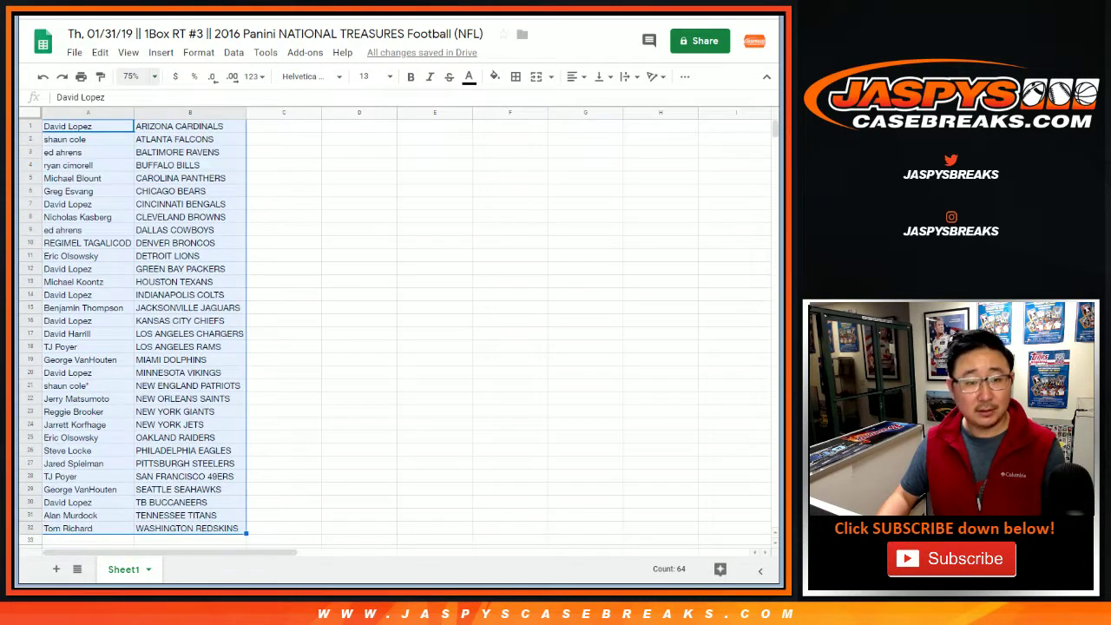
click(191, 152)
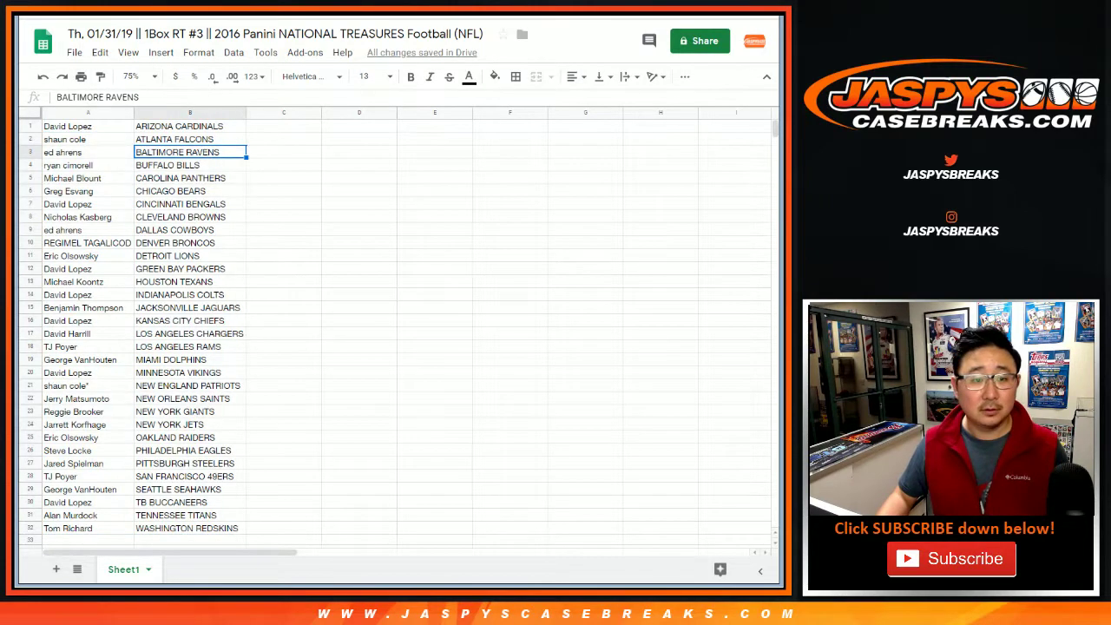
- Center the contents of all cells in the sheet horizontally and vertically
key(ctrl+a)
click(575, 77)
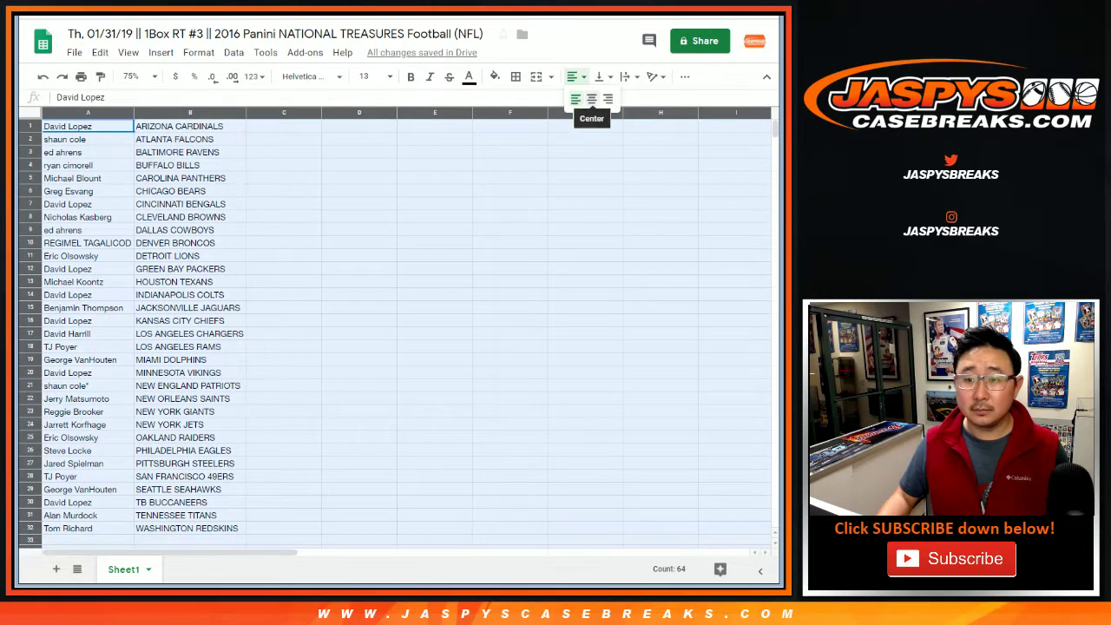
click(591, 99)
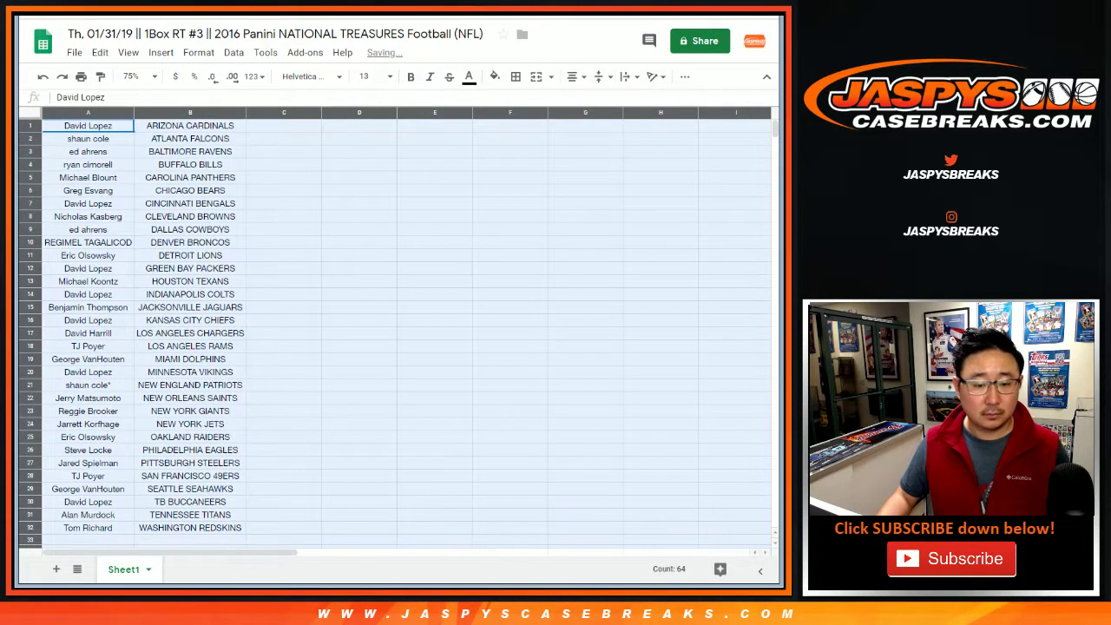
- Apply all borders to the customer and team table in A1:B32, and deselect it
key(ctrl+a)
click(515, 76)
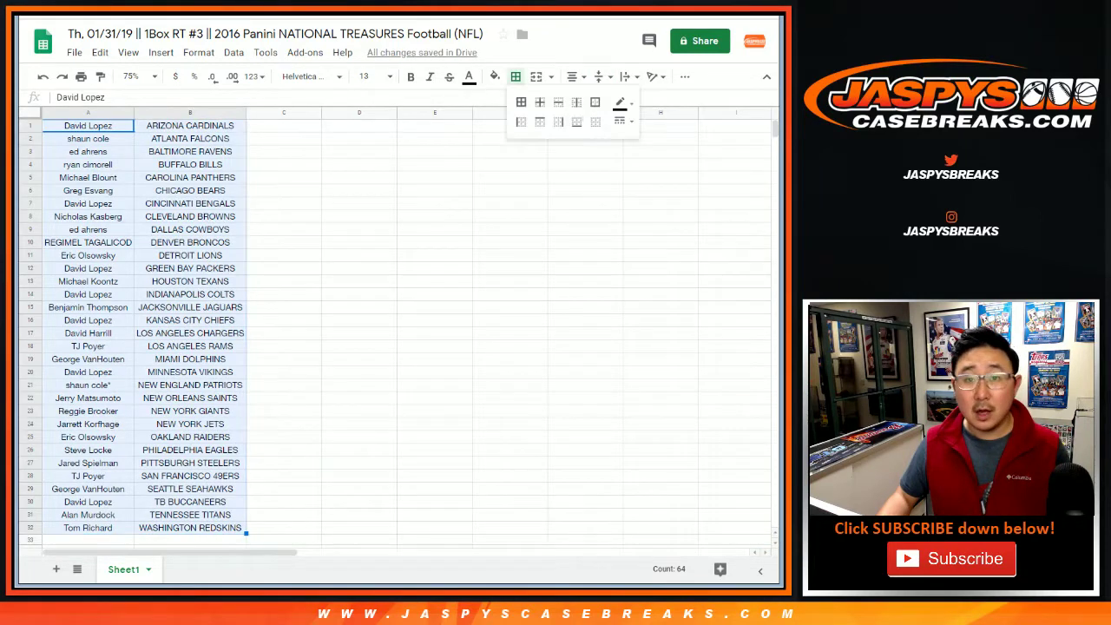
click(521, 102)
key(Escape)
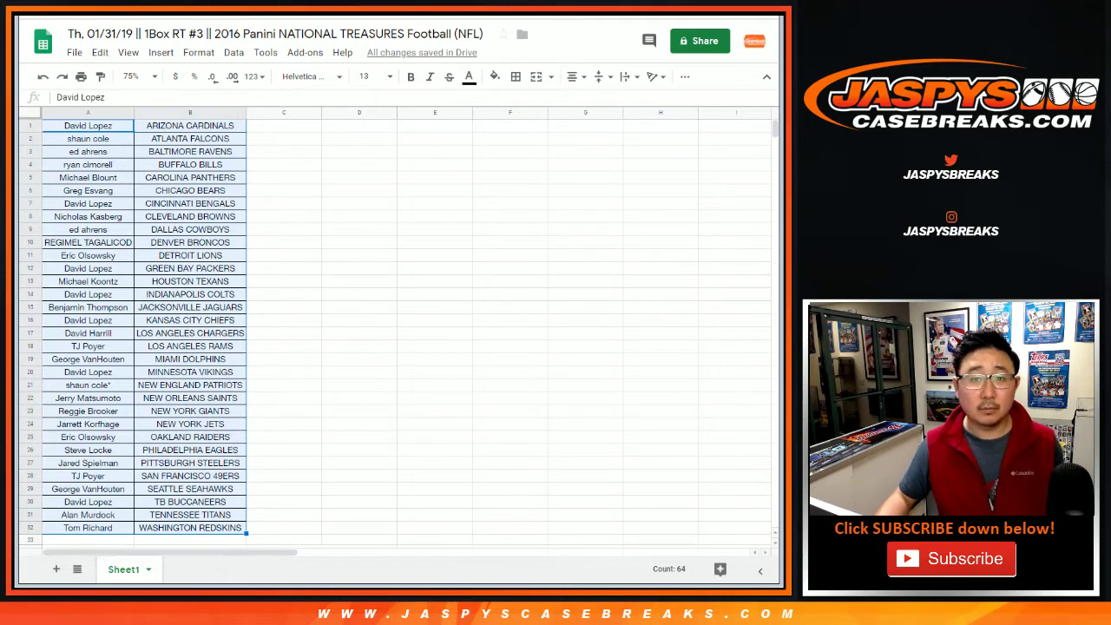
click(284, 126)
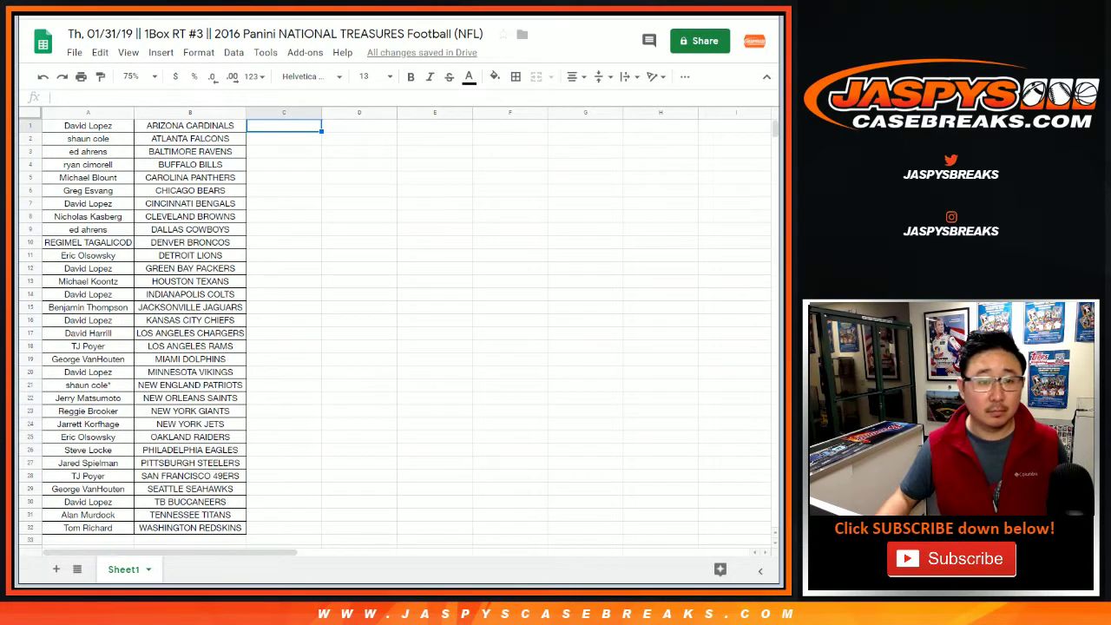
- Print the current sheet in portrait orientation with the workbook title in the header, one copy of all pages
key(ctrl+p)
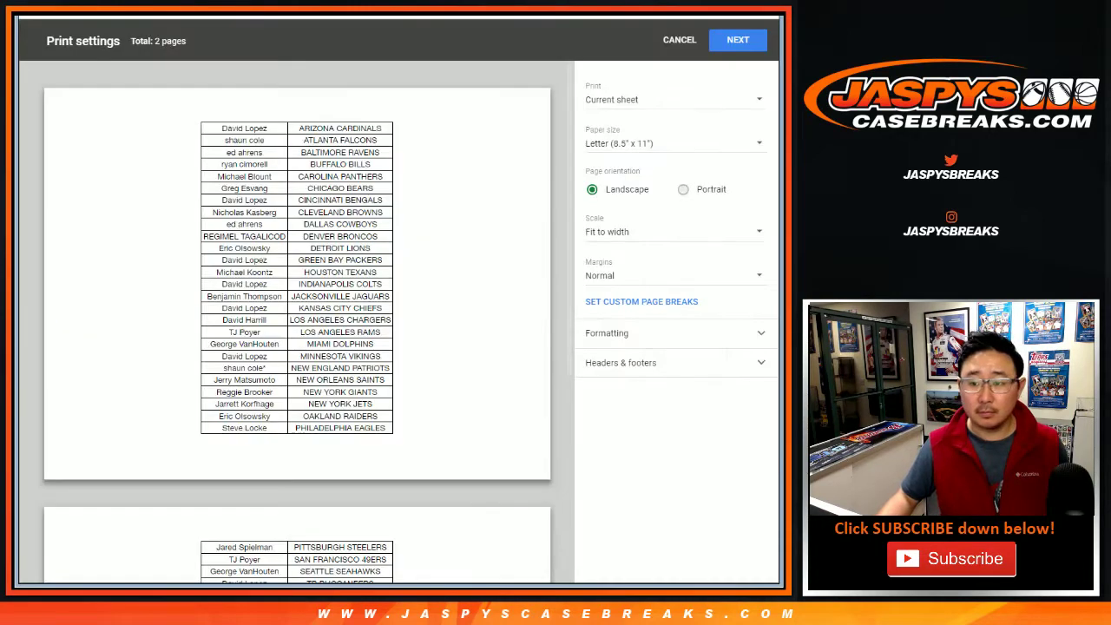
click(683, 189)
click(621, 362)
click(592, 415)
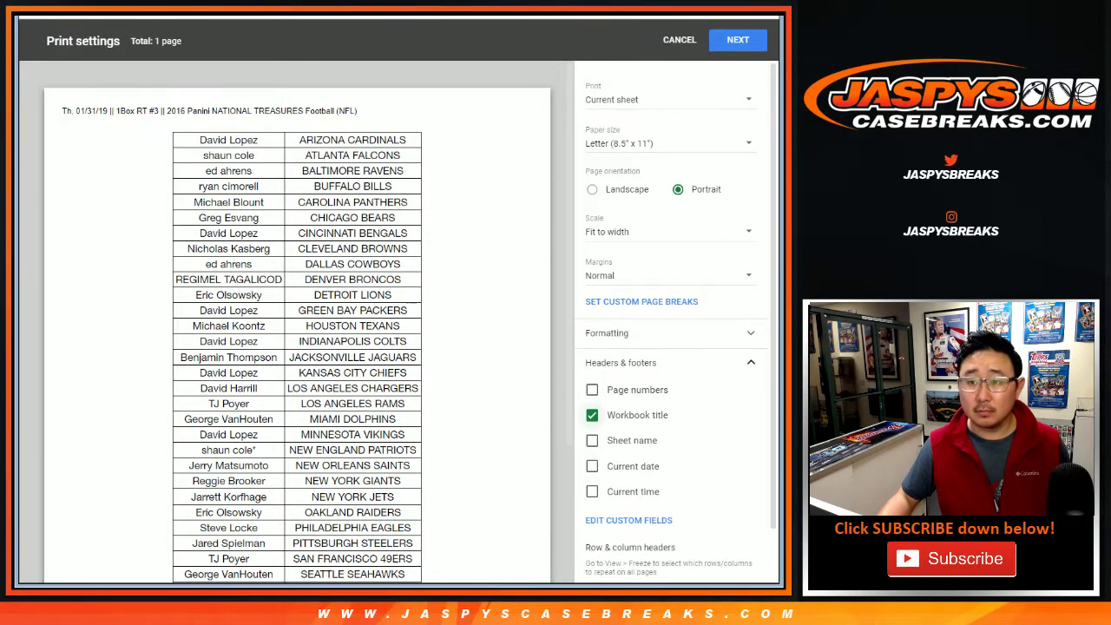
click(737, 40)
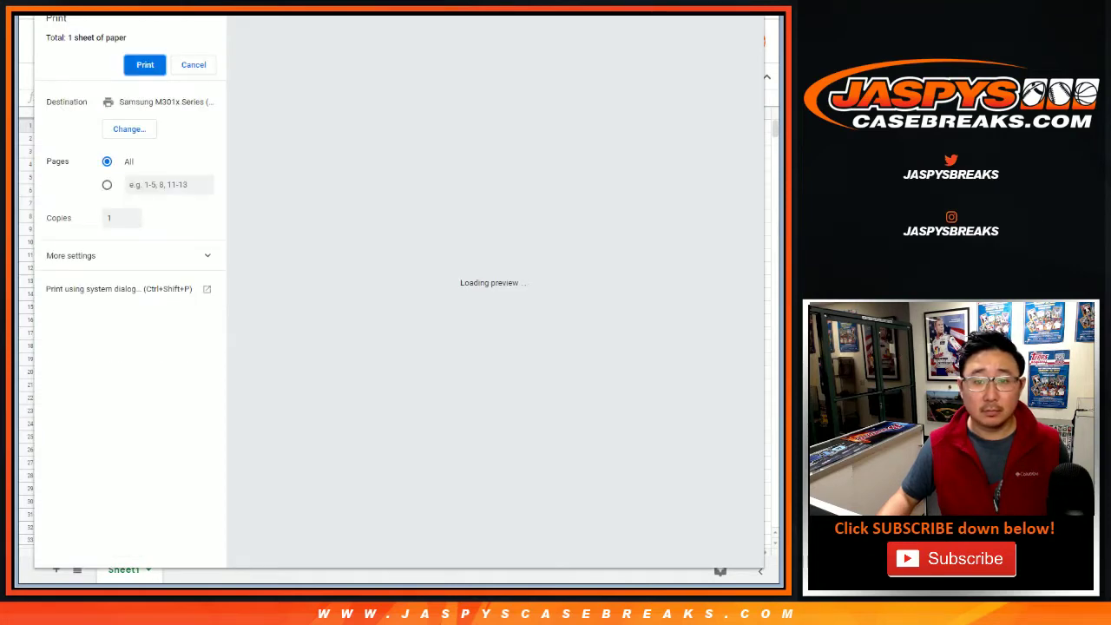
key(Return)
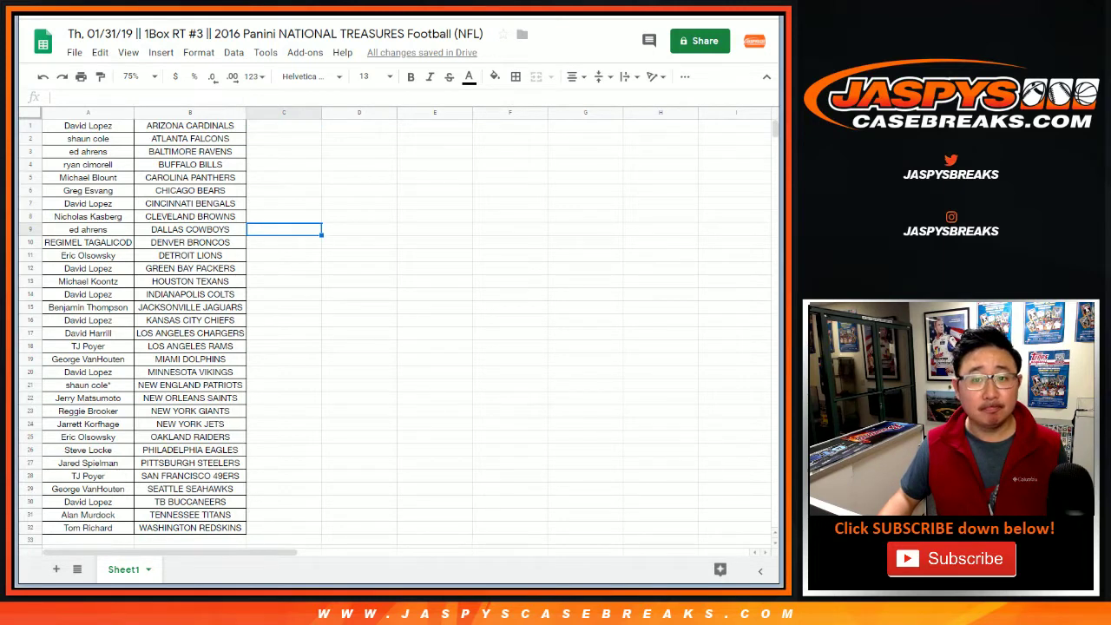
- Print the current sheet two more times on Letter paper in portrait, keeping the fit-to-width scale and normal margins
click(81, 76)
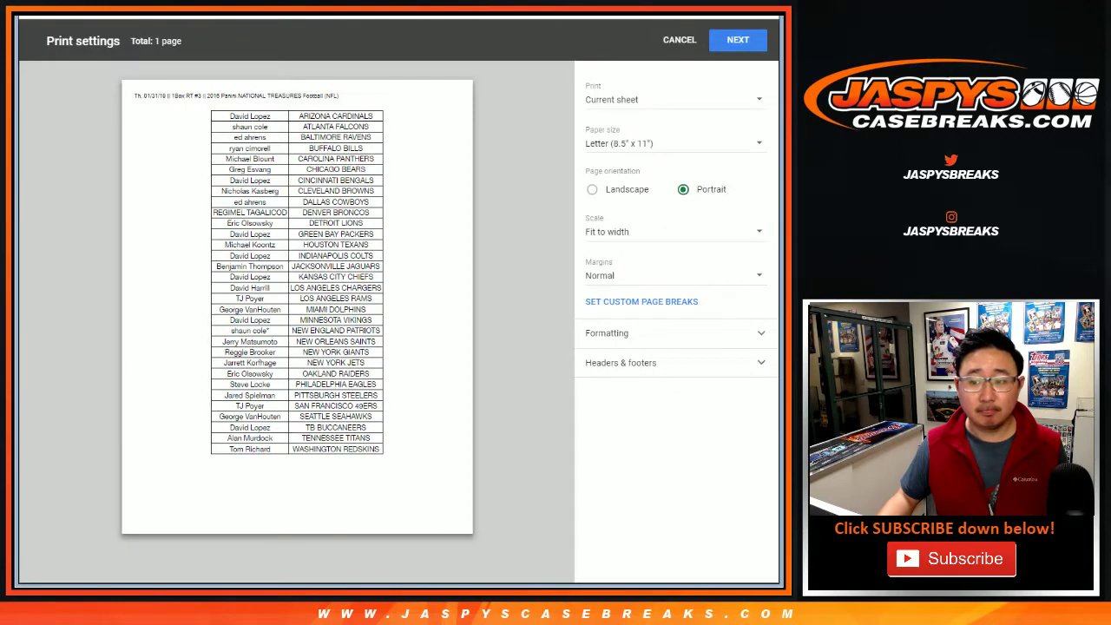
click(738, 40)
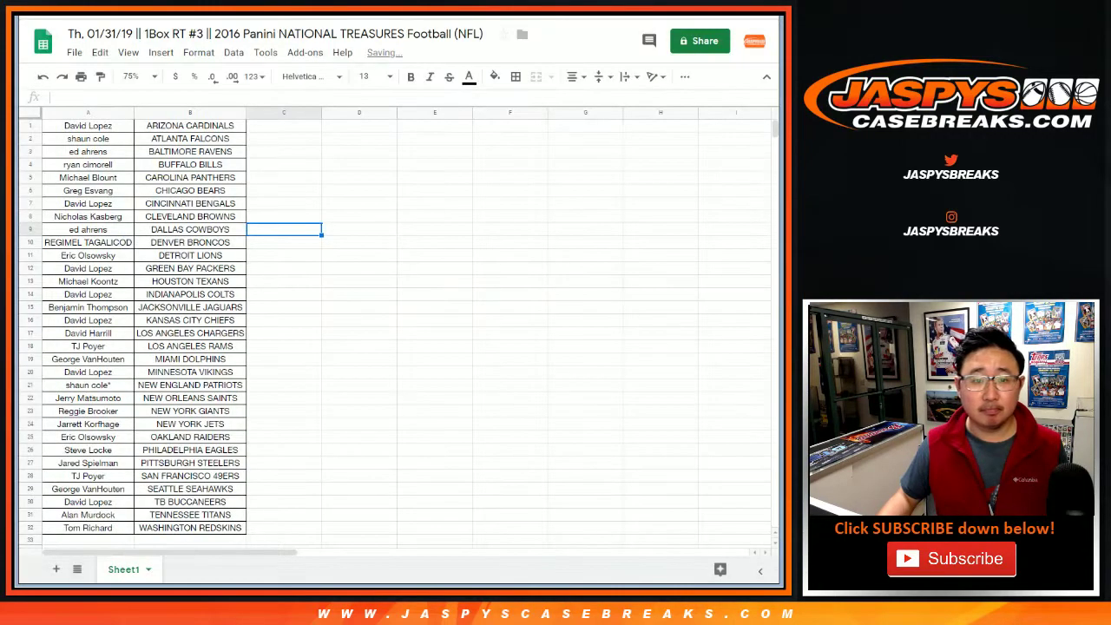
key(Return)
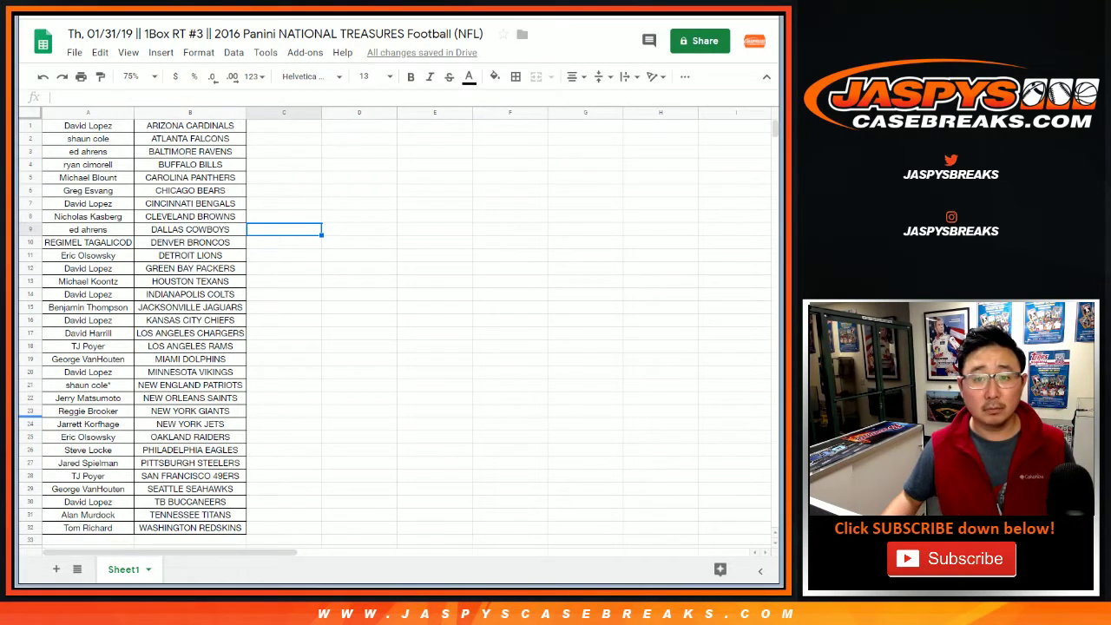
click(81, 77)
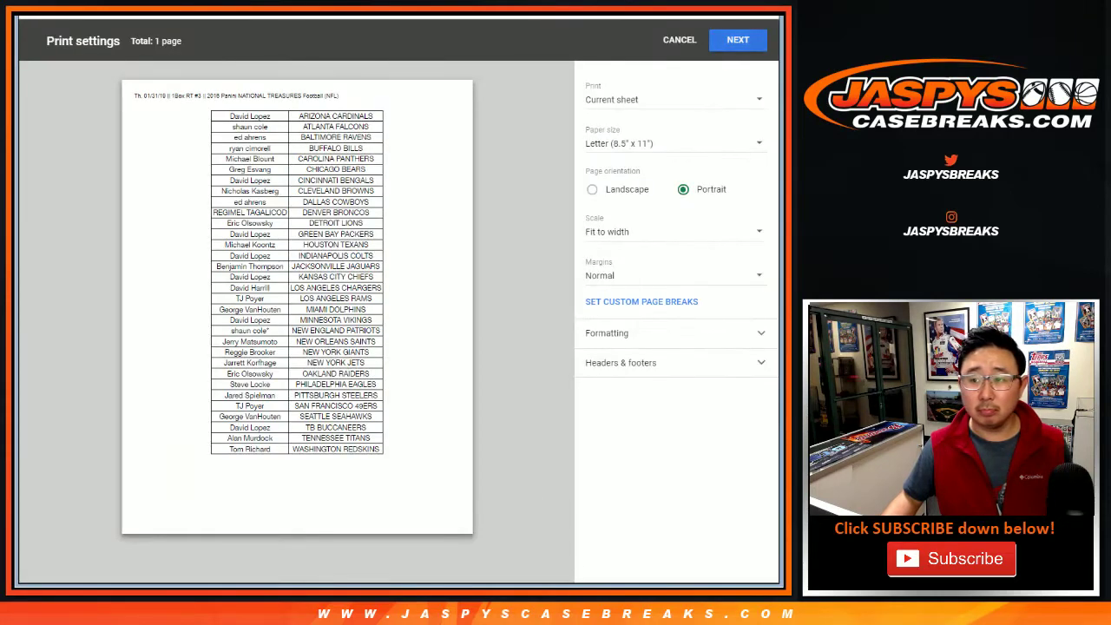
click(734, 38)
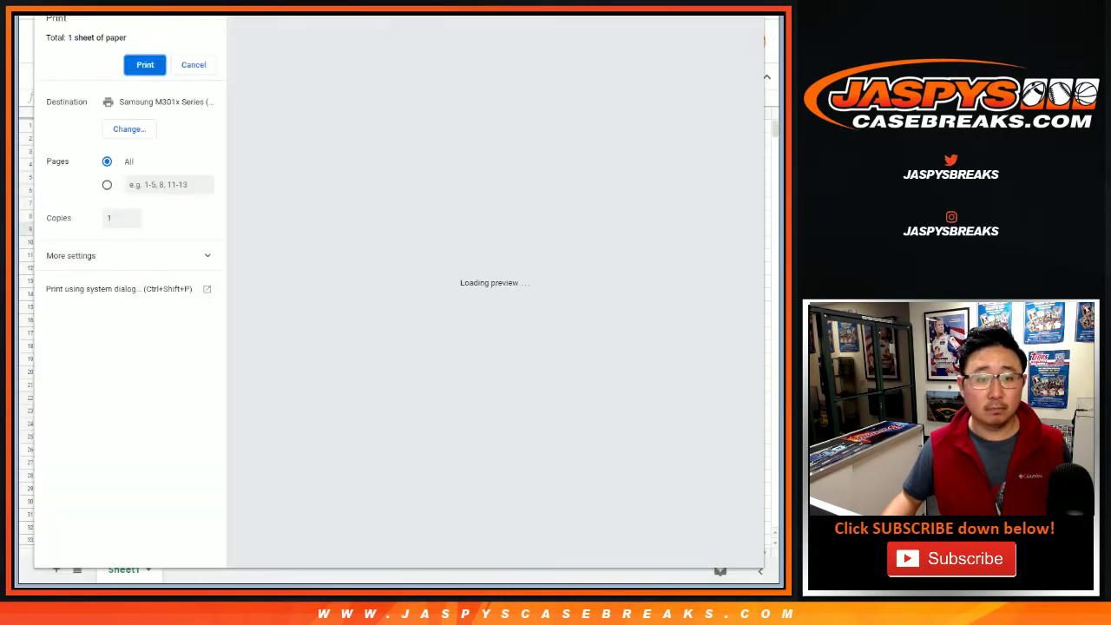